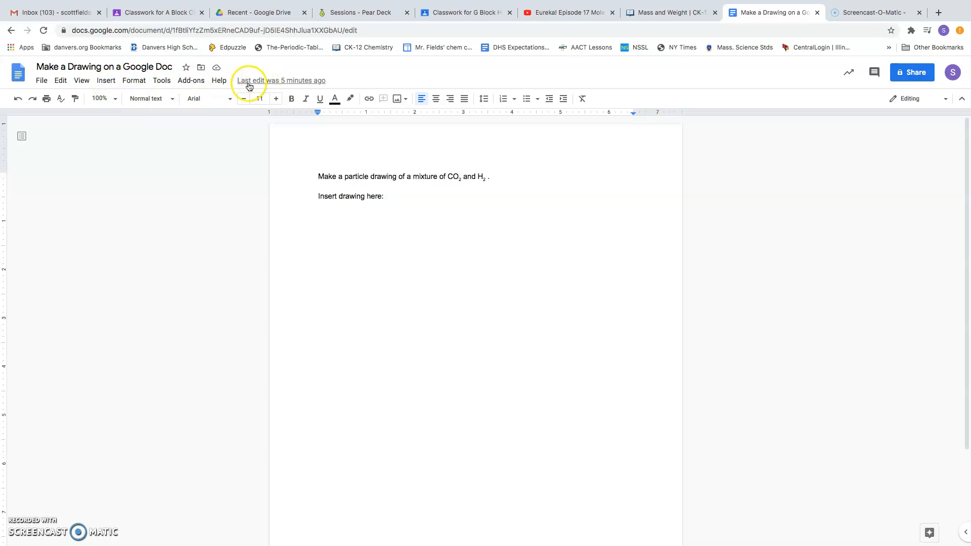
# - Insert a new drawing into the document below the line "Insert drawing here:"
pyautogui.click(108, 84)
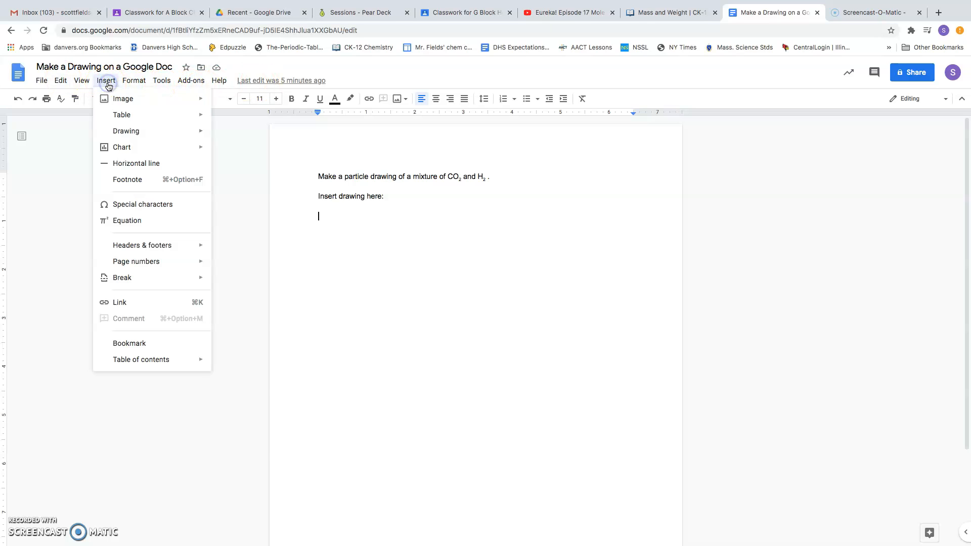
pyautogui.moveTo(122, 133)
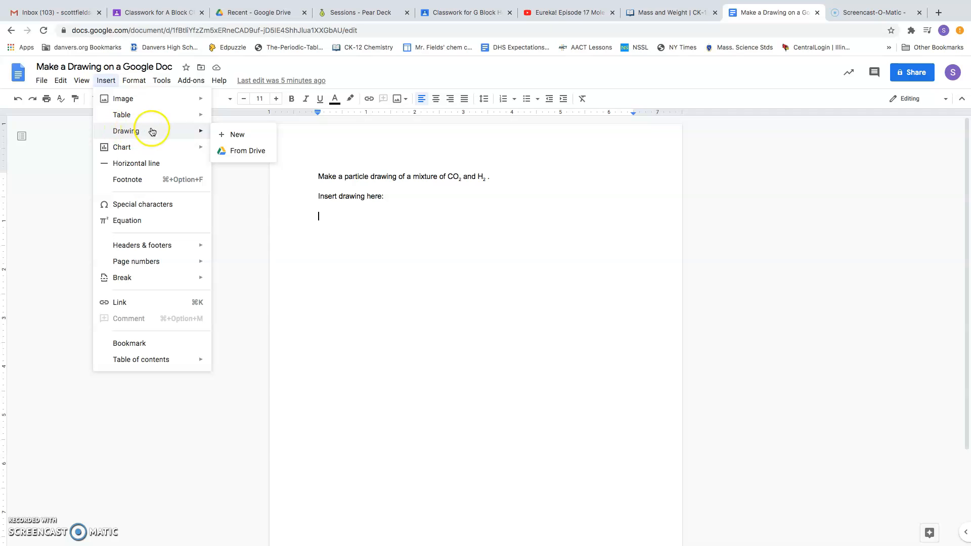
pyautogui.click(237, 135)
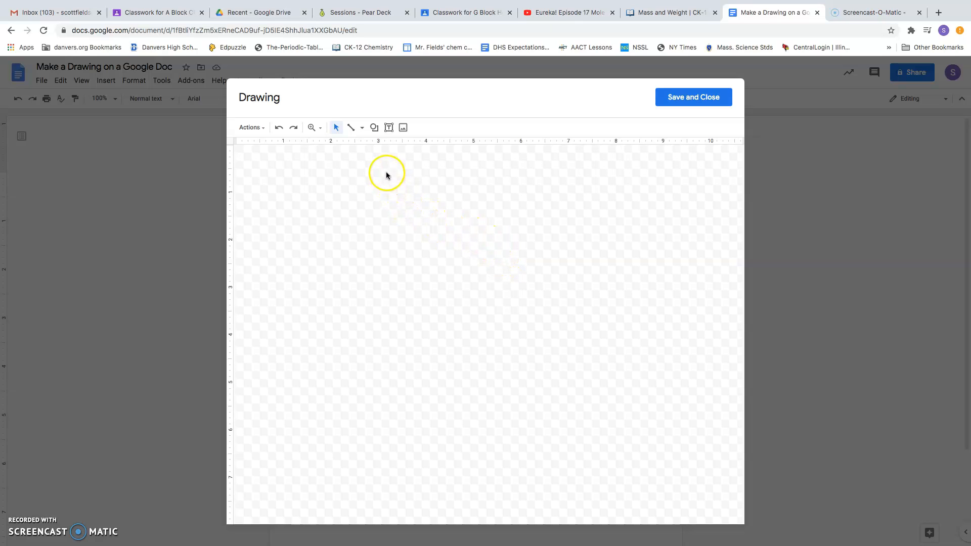
# - Draw a large rectangle about 9.6 by 4.3 inches across the upper canvas and make its fill transparent
pyautogui.click(375, 132)
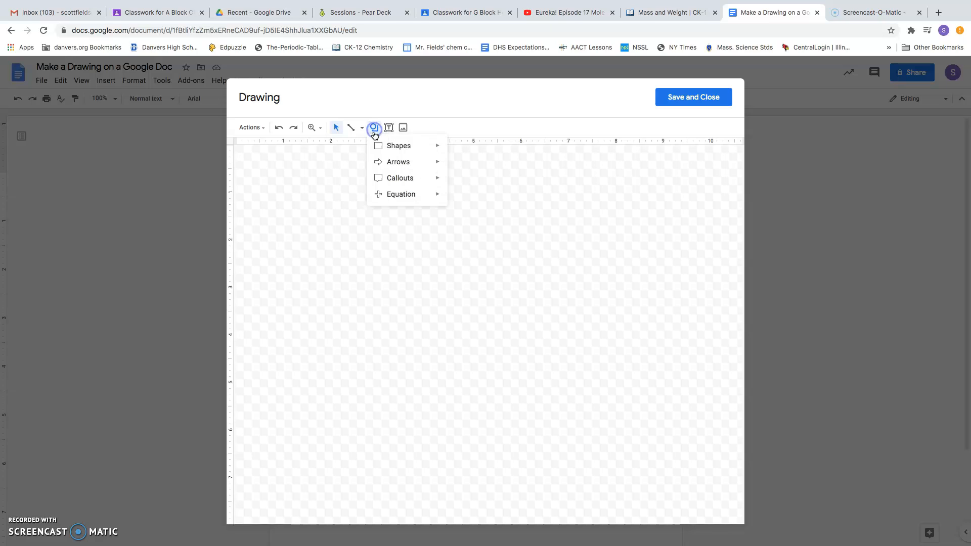
pyautogui.moveTo(376, 146)
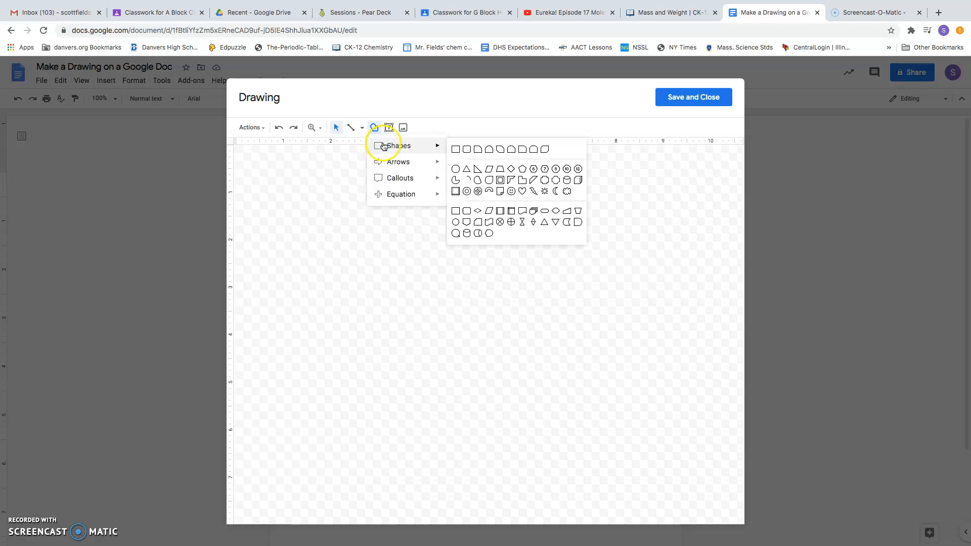
pyautogui.click(456, 150)
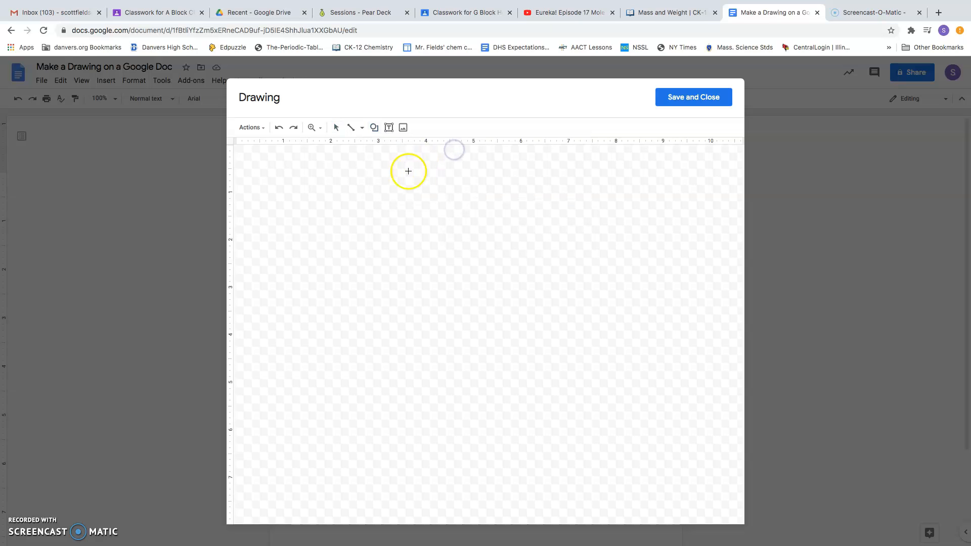
pyautogui.moveTo(255, 166)
pyautogui.mouseDown()
pyautogui.moveTo(273, 269)
pyautogui.moveTo(314, 329)
pyautogui.moveTo(712, 371)
pyautogui.mouseUp()
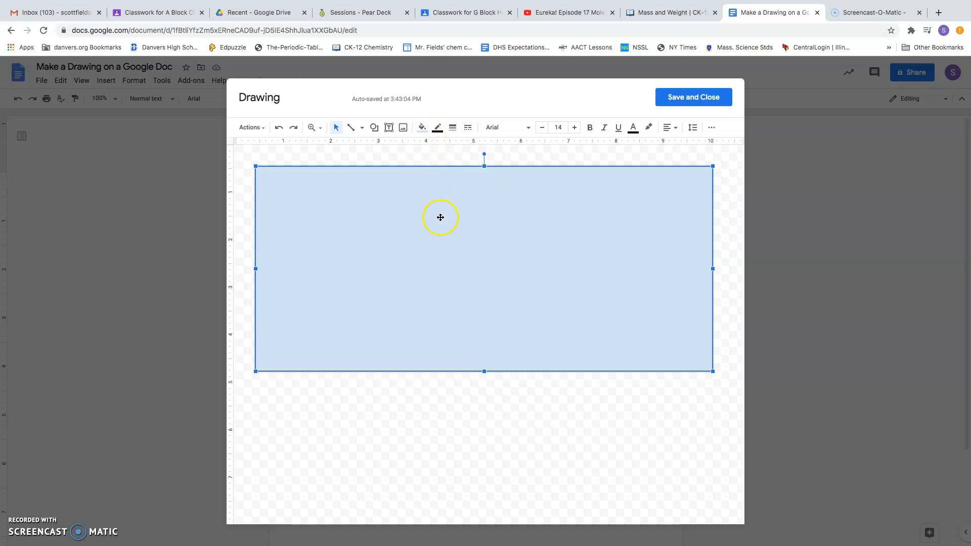
pyautogui.click(423, 129)
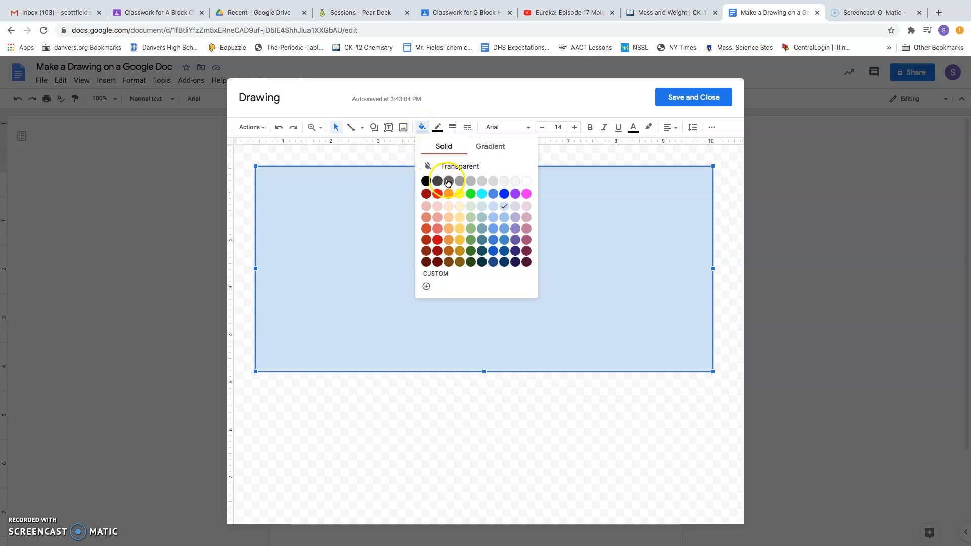
pyautogui.click(462, 167)
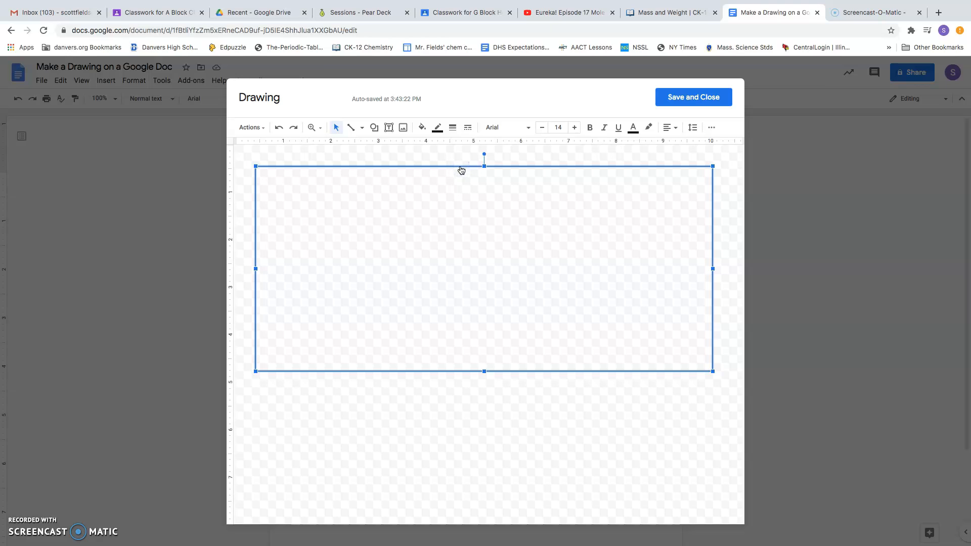
# - Draw a small circle about 0.45 inch across near the rectangle's upper-left corner
pyautogui.click(375, 130)
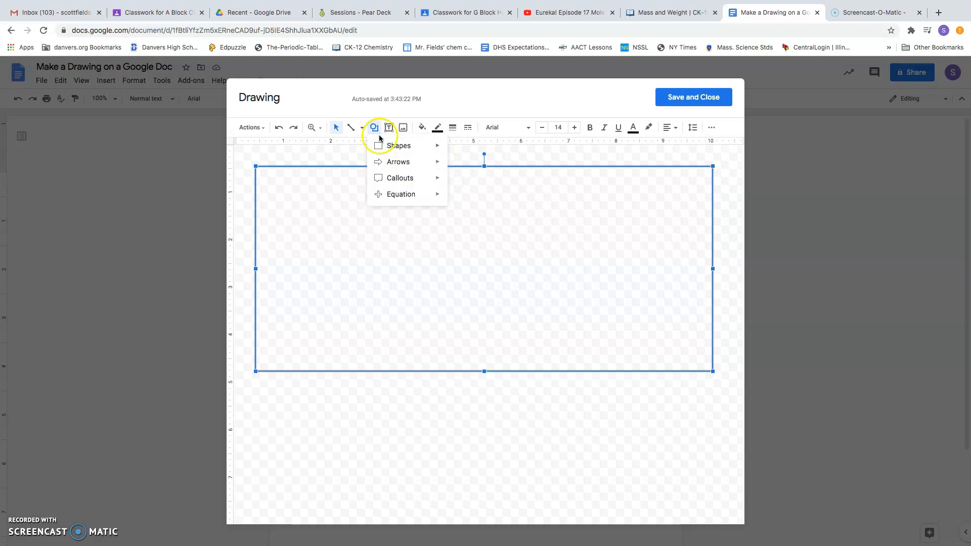
pyautogui.moveTo(385, 147)
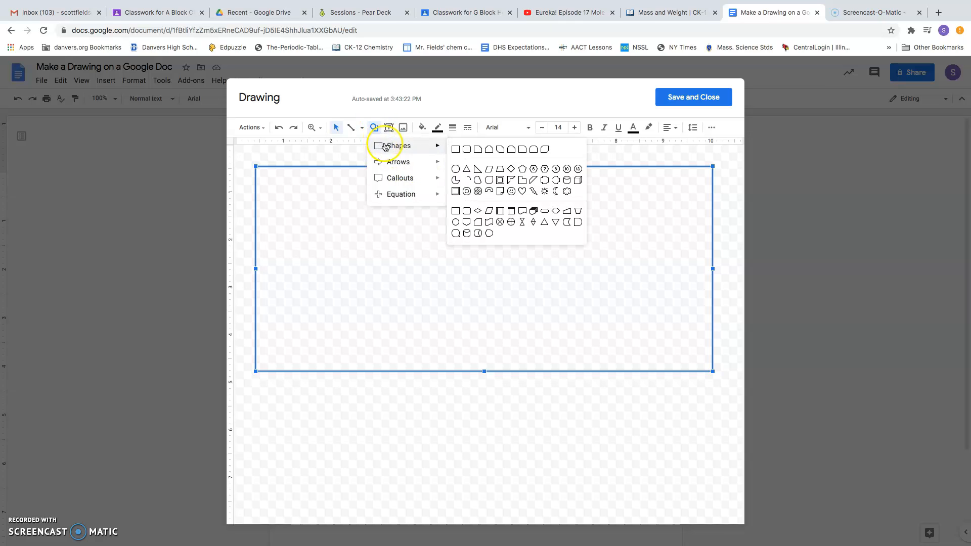
pyautogui.click(456, 169)
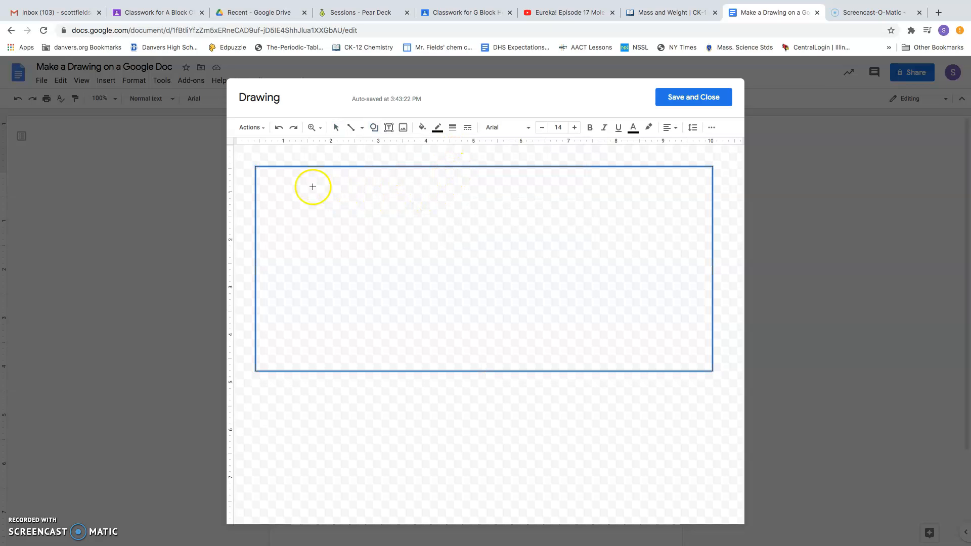
pyautogui.moveTo(301, 184); pyautogui.dragTo(301, 187)
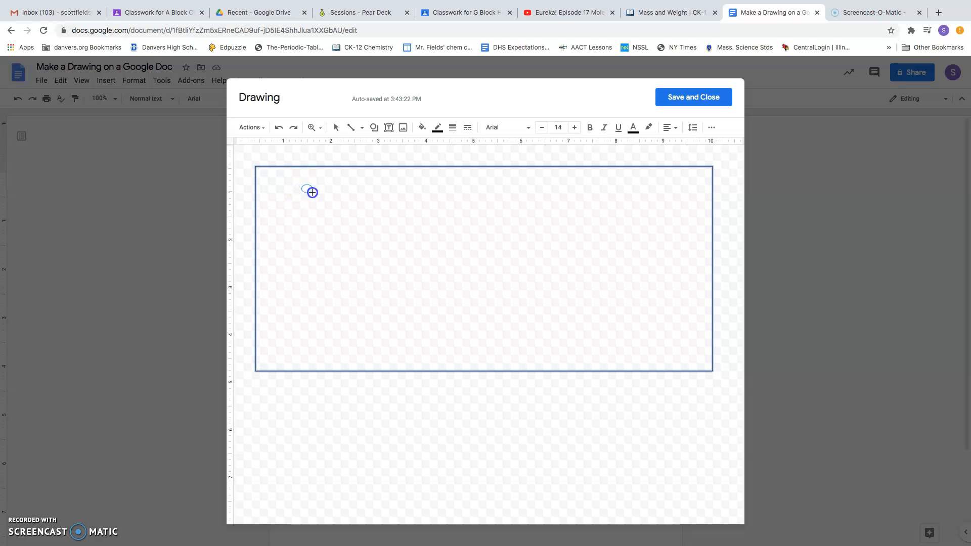
pyautogui.moveTo(313, 196)
pyautogui.mouseDown()
pyautogui.moveTo(360, 238)
pyautogui.moveTo(393, 290)
pyautogui.moveTo(322, 204)
pyautogui.mouseUp()
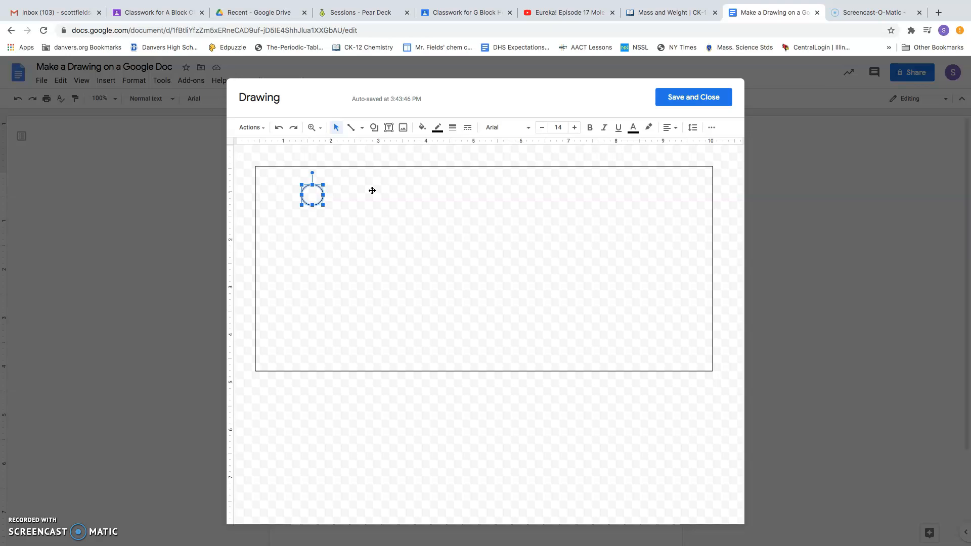
# - Duplicate the small circle five times
pyautogui.hotkey('ctrl', 'd')
pyautogui.hotkey('ctrl', 'd')
pyautogui.hotkey('ctrl', 'd')
pyautogui.hotkey('ctrl', 'd')
pyautogui.hotkey('ctrl', 'd')
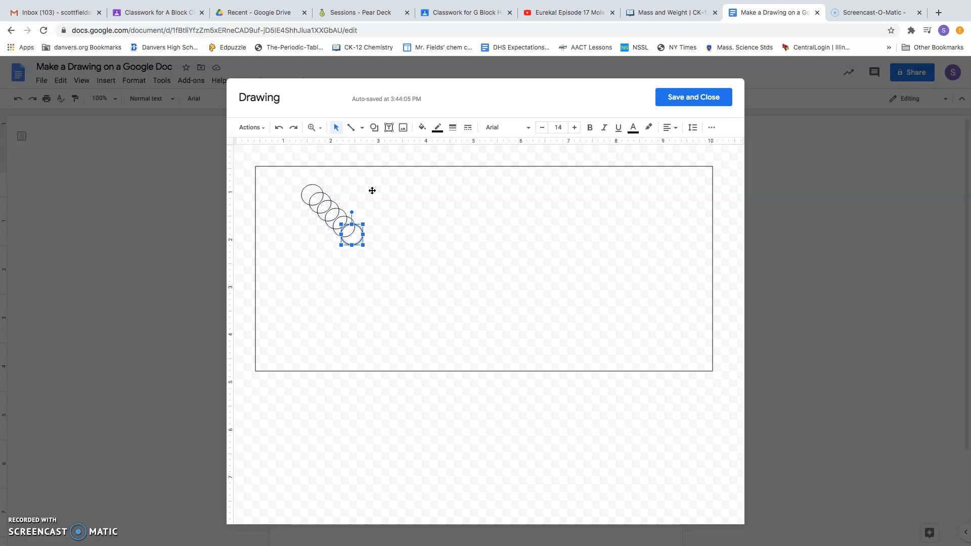
# - Arrange the six circles into three side-by-side pairs with small gaps, at the rectangle's upper left, upper right and centre
pyautogui.click(358, 234)
pyautogui.moveTo(358, 236); pyautogui.dragTo(580, 217)
pyautogui.click(347, 225)
pyautogui.moveTo(361, 236); pyautogui.dragTo(610, 219)
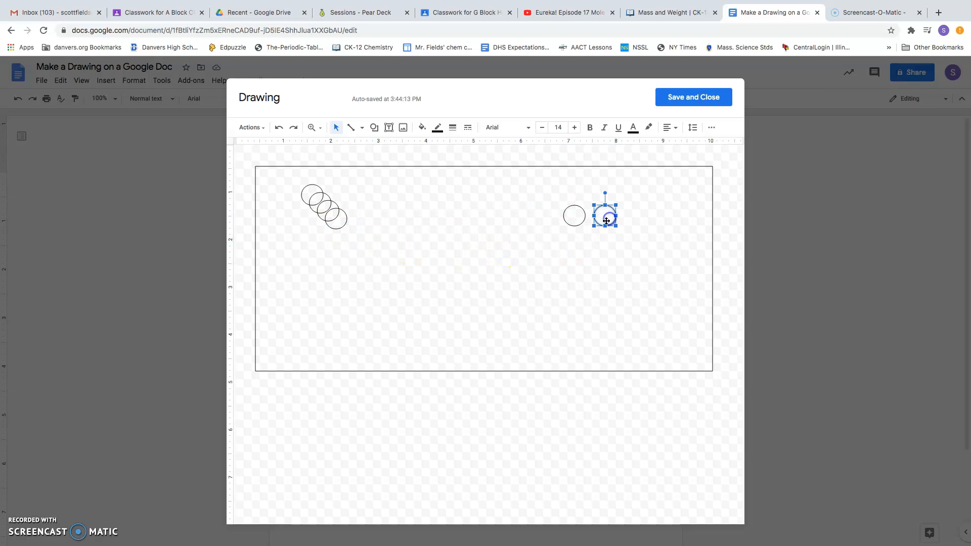
pyautogui.click(341, 223)
pyautogui.moveTo(342, 223); pyautogui.dragTo(477, 288)
pyautogui.click(329, 216)
pyautogui.moveTo(338, 244); pyautogui.dragTo(439, 288)
pyautogui.moveTo(324, 206); pyautogui.dragTo(345, 196)
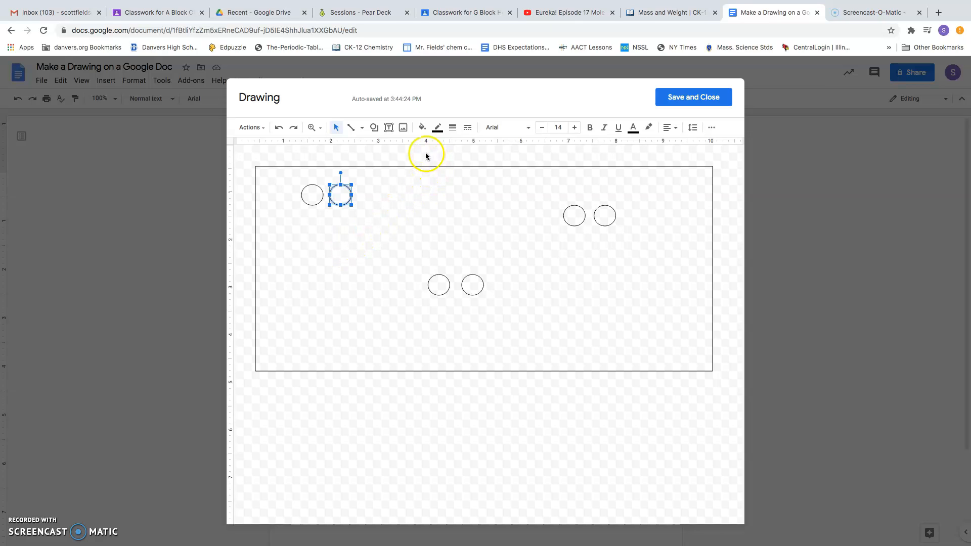
# - Draw a small triangle about 0.4 inch wide near the rectangle's upper edge, between the upper two circle pairs
pyautogui.click(375, 129)
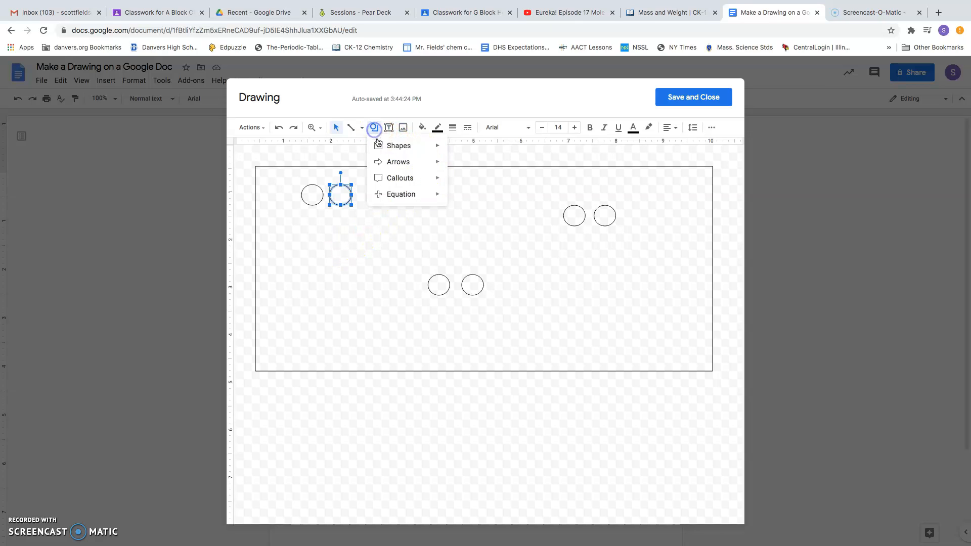
pyautogui.moveTo(388, 163)
pyautogui.moveTo(397, 145)
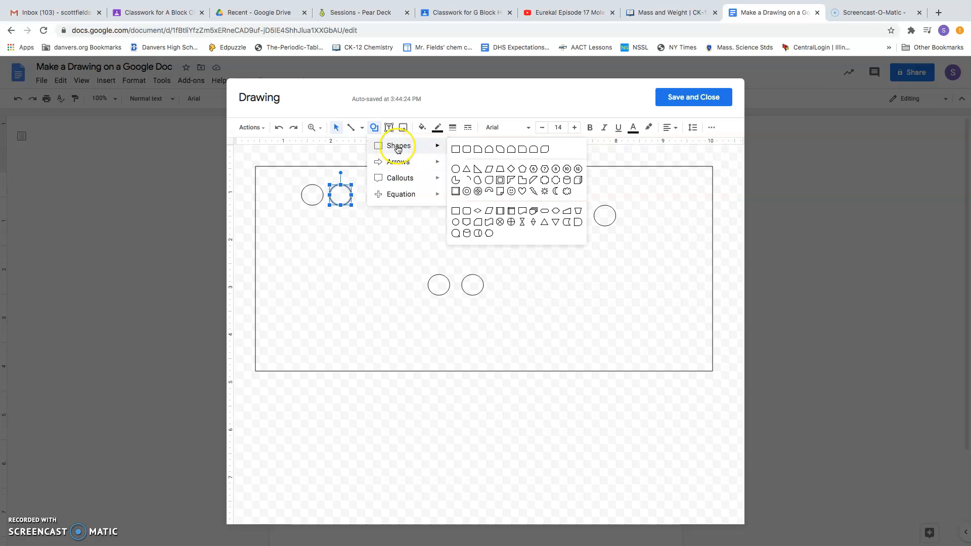
pyautogui.click(469, 174)
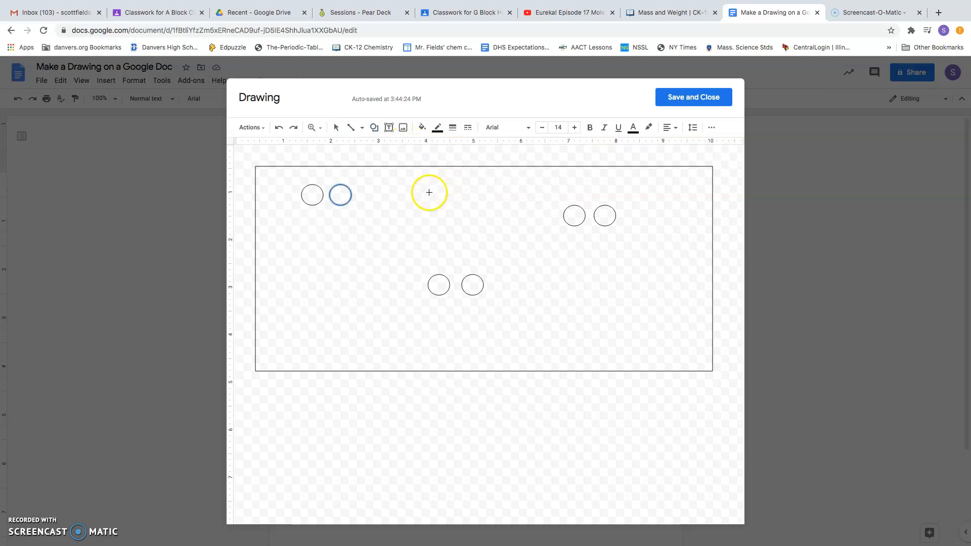
pyautogui.moveTo(418, 195); pyautogui.dragTo(406, 204)
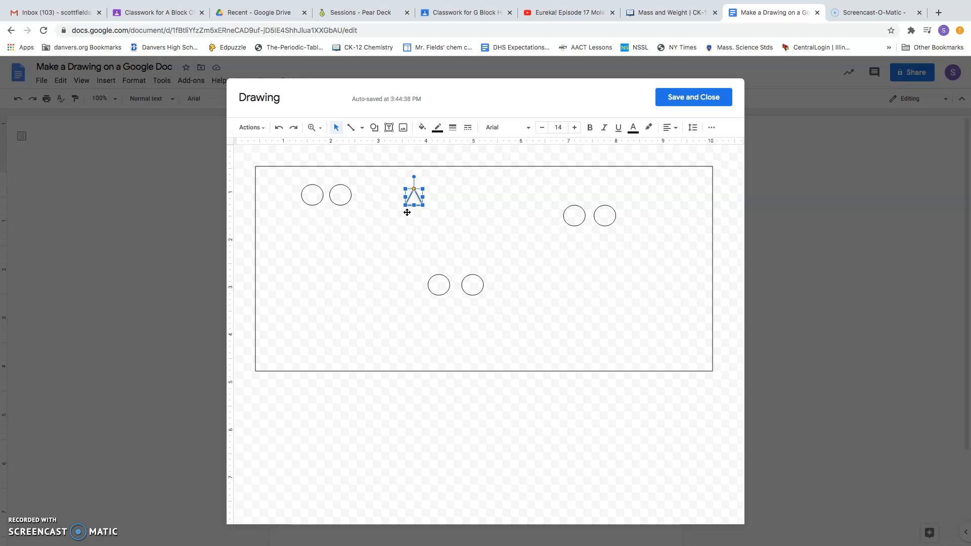
# - Duplicate the triangle twice and place one triangle between the circles of each of the three pairs
pyautogui.hotkey('ctrl', 'd')
pyautogui.moveTo(430, 217); pyautogui.dragTo(329, 207)
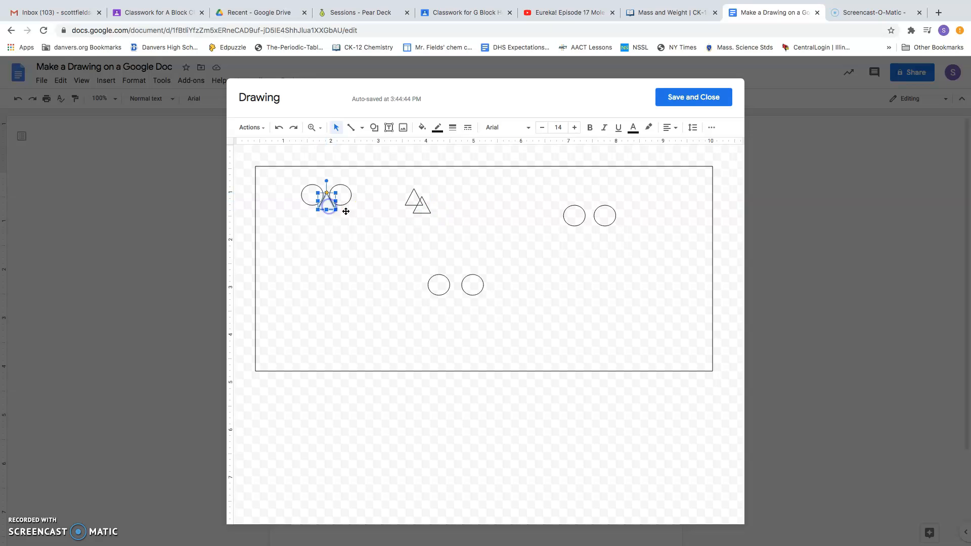
pyautogui.moveTo(418, 208); pyautogui.dragTo(455, 294)
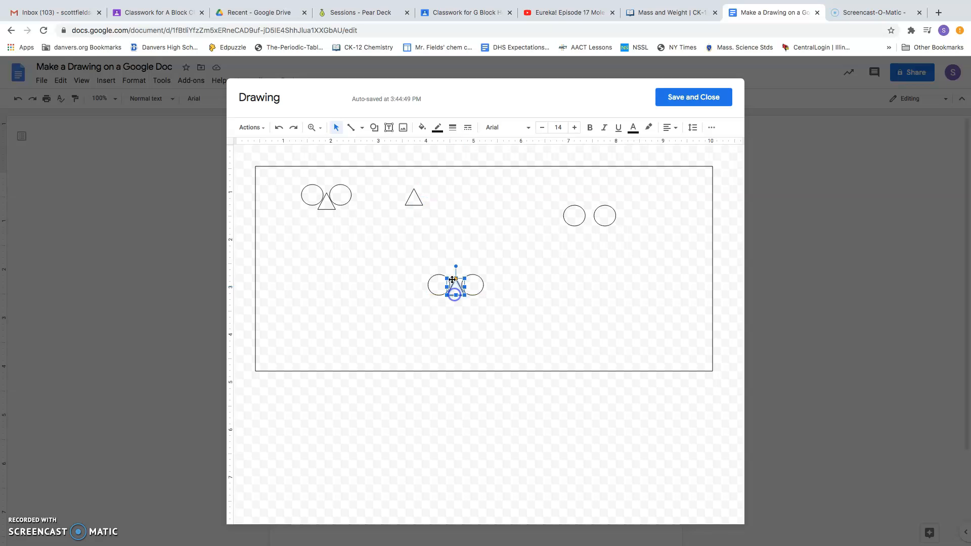
pyautogui.moveTo(414, 198); pyautogui.dragTo(592, 223)
pyautogui.click(510, 249)
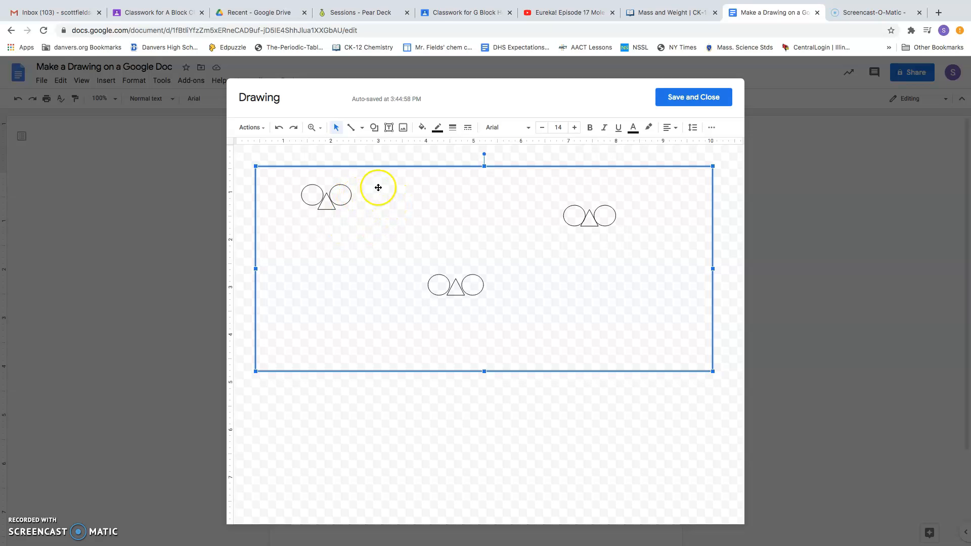
# - Draw a small square about 0.4 inch wide below the upper-left circle-and-triangle group
pyautogui.click(374, 128)
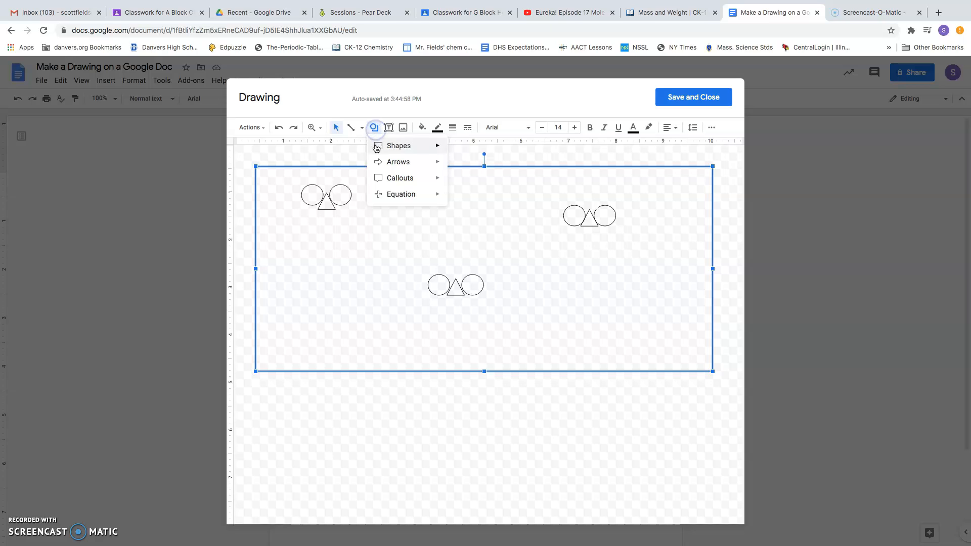
pyautogui.moveTo(410, 148)
pyautogui.click(456, 148)
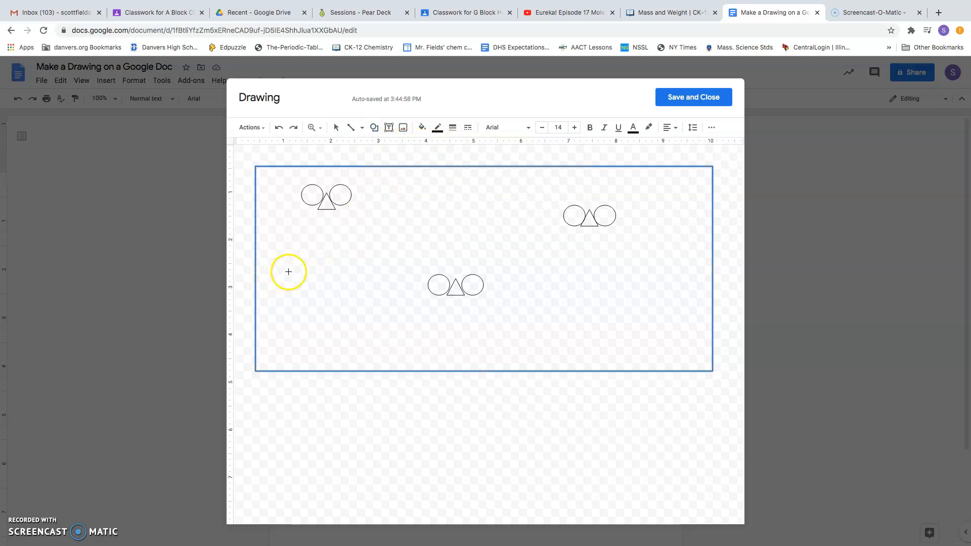
pyautogui.moveTo(300, 269); pyautogui.dragTo(316, 286)
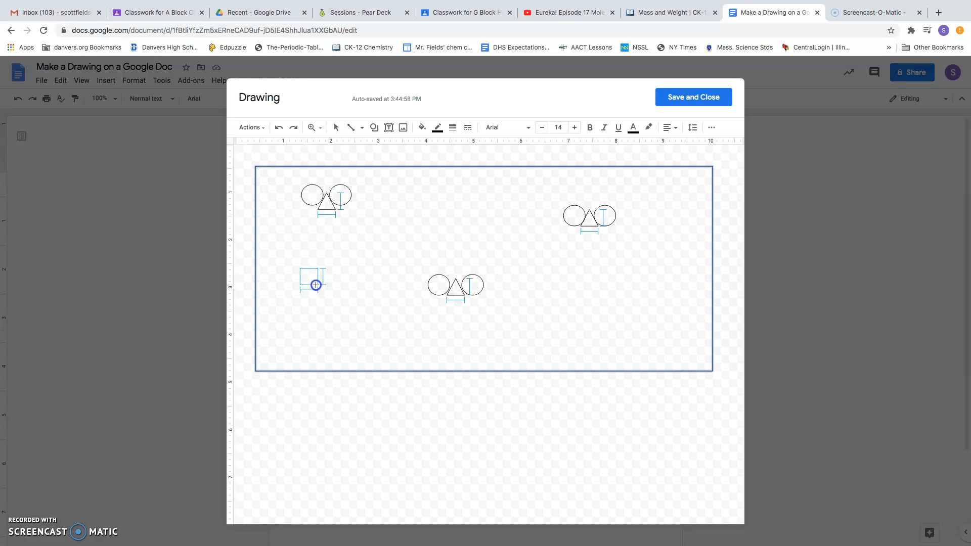
pyautogui.moveTo(316, 285); pyautogui.dragTo(318, 286)
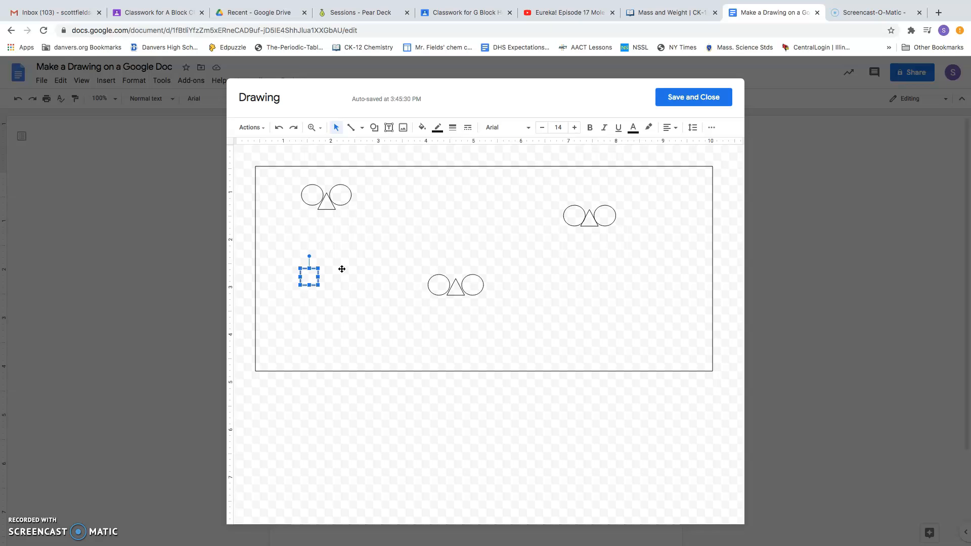
# - Duplicate the small square five times
pyautogui.press('super+d')
pyautogui.press('super+d')
pyautogui.press('super+d')
pyautogui.press('super+d')
pyautogui.press('super+d')
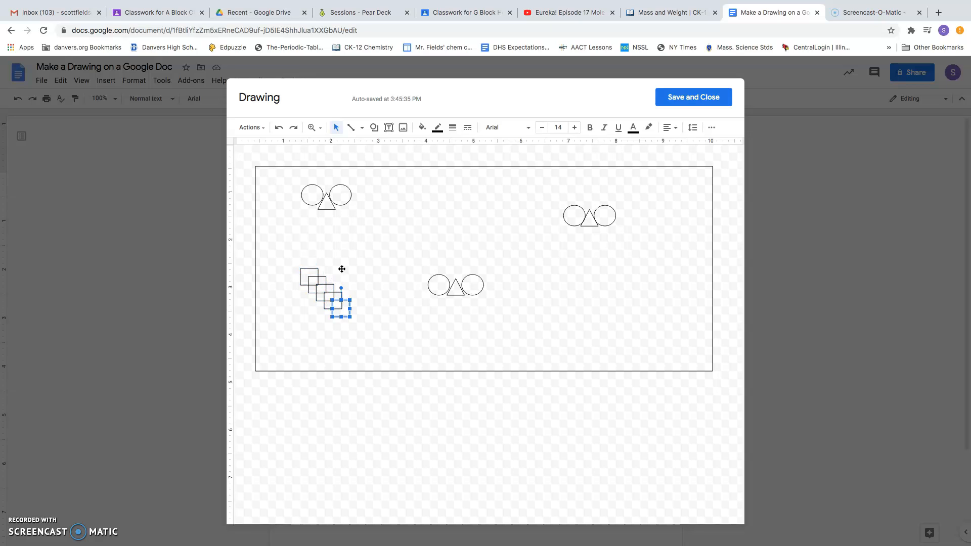
# - Arrange the six squares into three edge-to-edge pairs spread among the circle-and-triangle groups
pyautogui.moveTo(352, 313); pyautogui.dragTo(447, 224)
pyautogui.moveTo(340, 302); pyautogui.dragTo(560, 286)
pyautogui.moveTo(327, 292); pyautogui.dragTo(575, 288)
pyautogui.moveTo(315, 284); pyautogui.dragTo(337, 283)
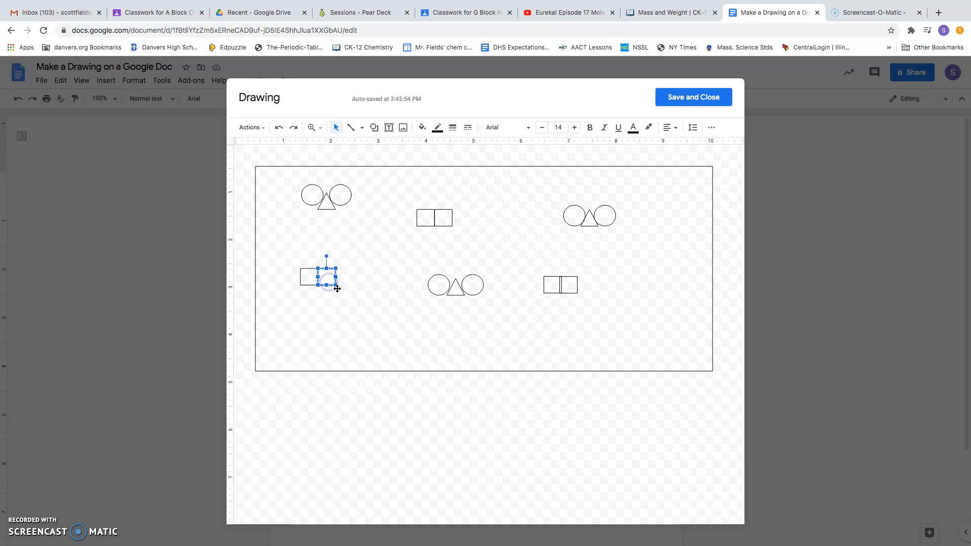
pyautogui.click(345, 316)
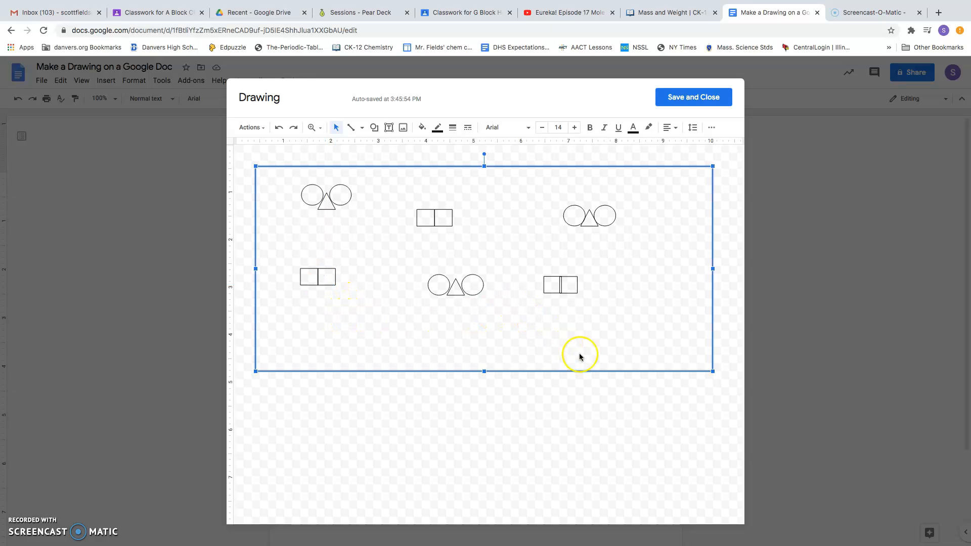
pyautogui.moveTo(567, 285); pyautogui.dragTo(568, 286)
pyautogui.click(538, 302)
pyautogui.click(387, 328)
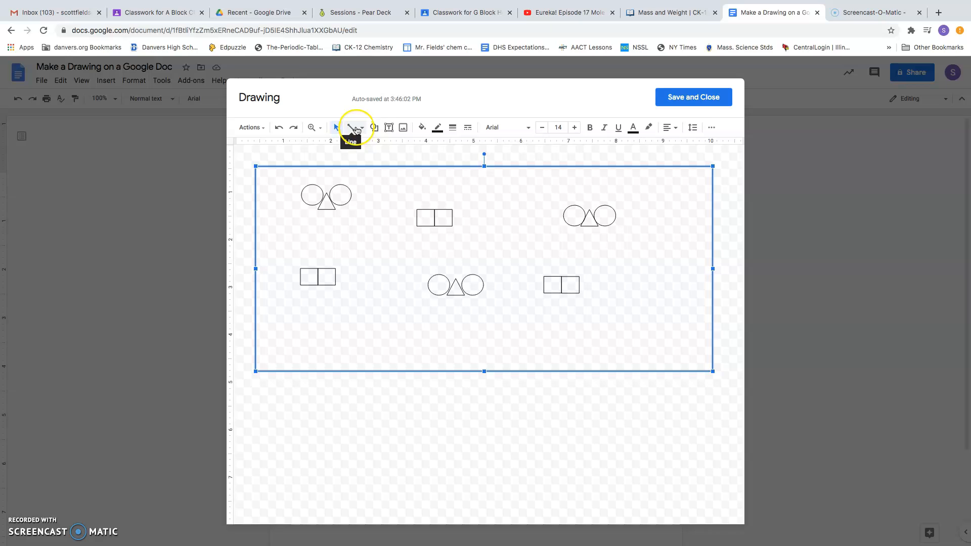
# - Draw a short arrow about 0.7 inch long above the lower-left square pair, pointing up and to the right
pyautogui.click(356, 130)
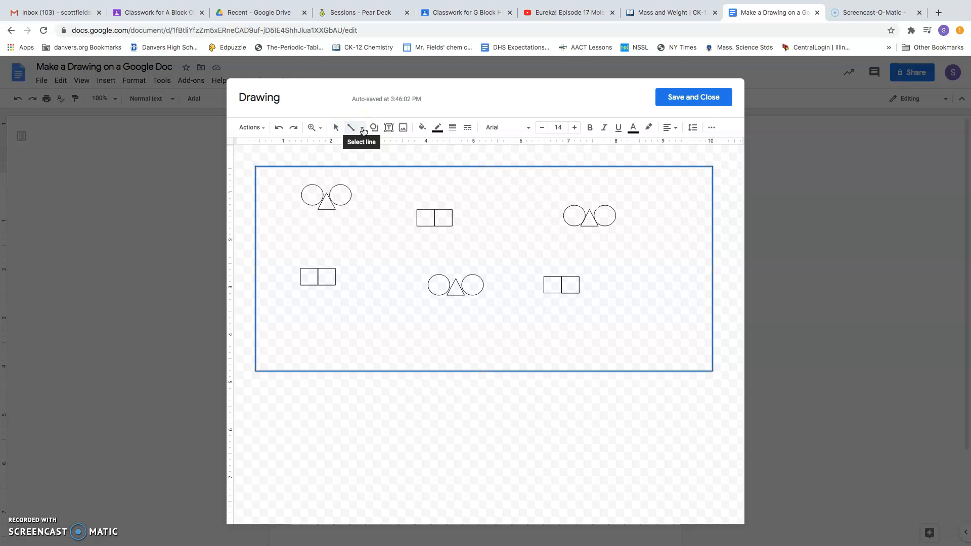
pyautogui.click(362, 130)
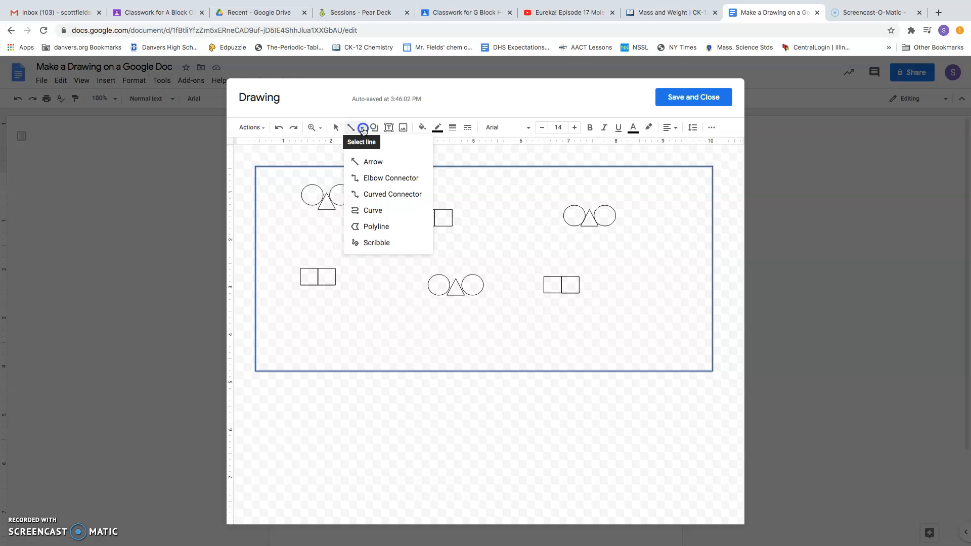
pyautogui.click(364, 163)
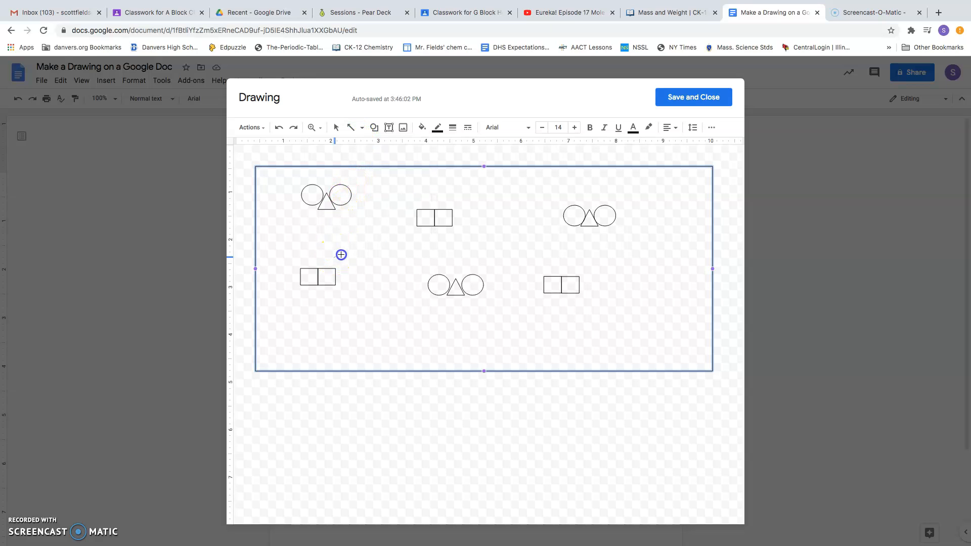
pyautogui.moveTo(366, 242); pyautogui.dragTo(366, 243)
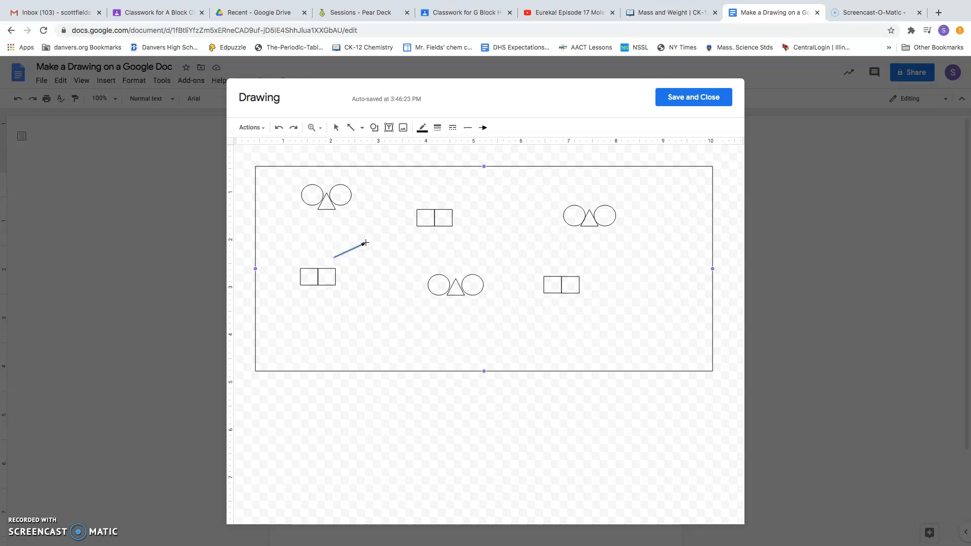
pyautogui.click(362, 129)
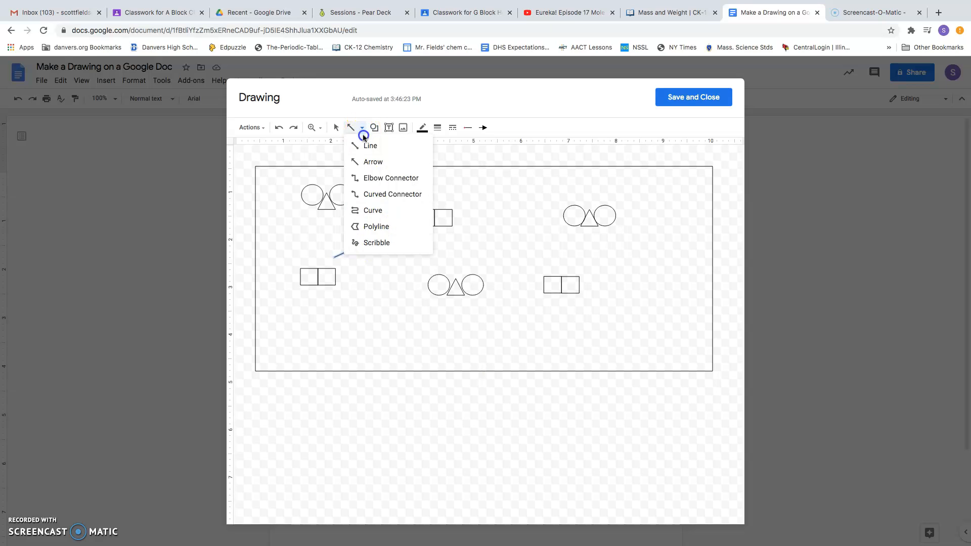
pyautogui.click(364, 162)
pyautogui.moveTo(427, 233); pyautogui.dragTo(415, 239)
pyautogui.click(283, 133)
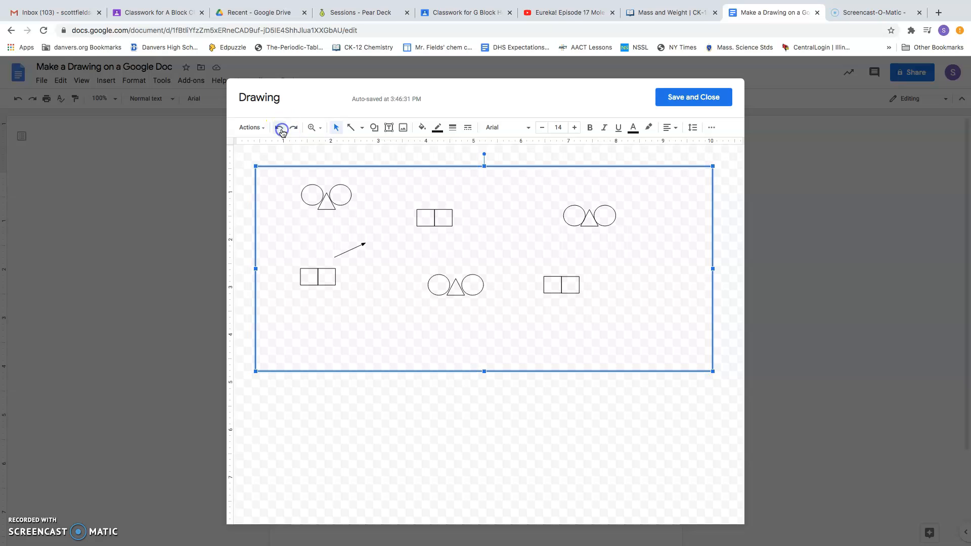
# - Draw an arrow pointing down-left from the upper-middle square pair and one pointing up from the lower-middle circle-and-triangle group
pyautogui.click(361, 127)
pyautogui.click(366, 162)
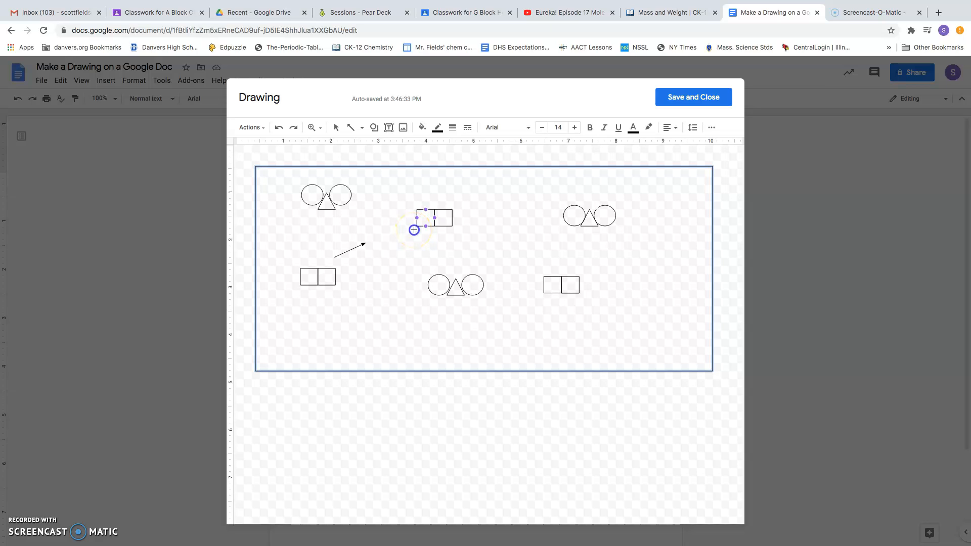
pyautogui.moveTo(394, 260); pyautogui.dragTo(395, 260)
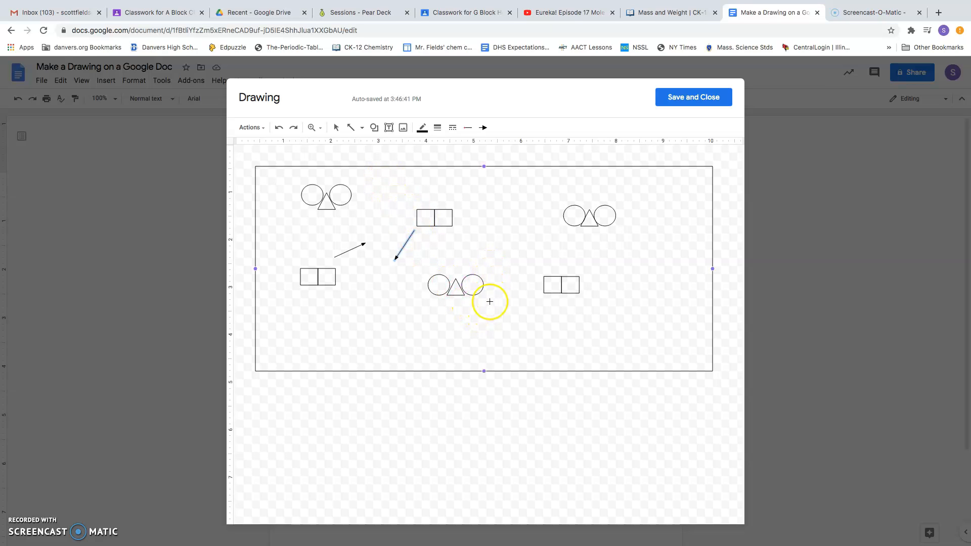
pyautogui.click(465, 265)
pyautogui.moveTo(470, 235); pyautogui.dragTo(470, 234)
# - Add arrows pointing down-left from the lower-right square pair, down-right from the upper-right circle-and-triangle group, and left from the upper-left group
pyautogui.moveTo(556, 300); pyautogui.dragTo(556, 303)
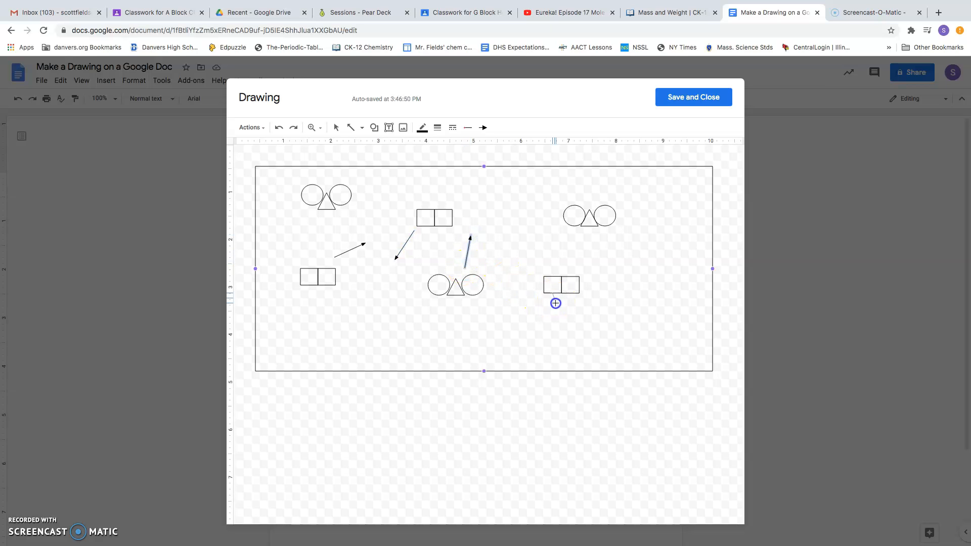
pyautogui.moveTo(539, 337); pyautogui.dragTo(538, 342)
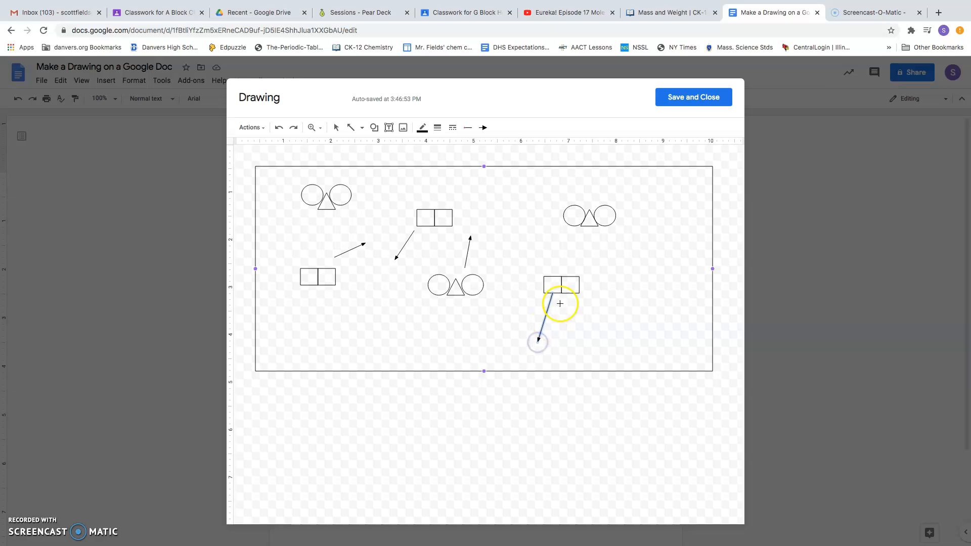
pyautogui.moveTo(599, 245); pyautogui.dragTo(599, 244)
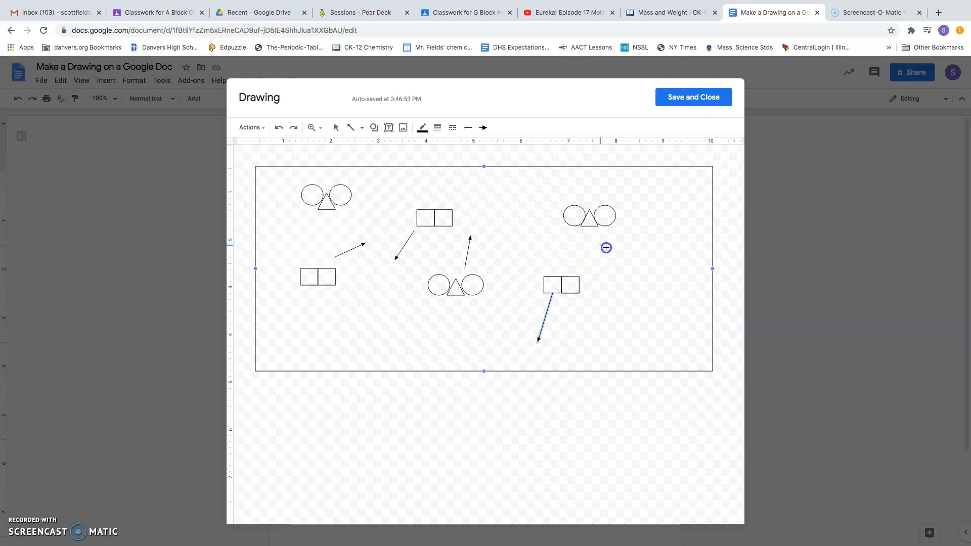
pyautogui.moveTo(645, 266); pyautogui.dragTo(648, 266)
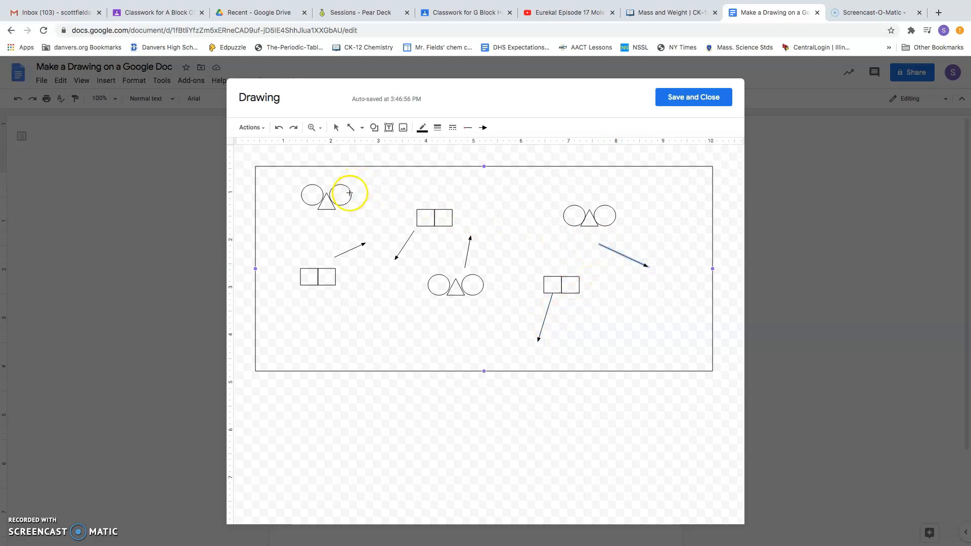
pyautogui.moveTo(286, 198); pyautogui.dragTo(270, 193)
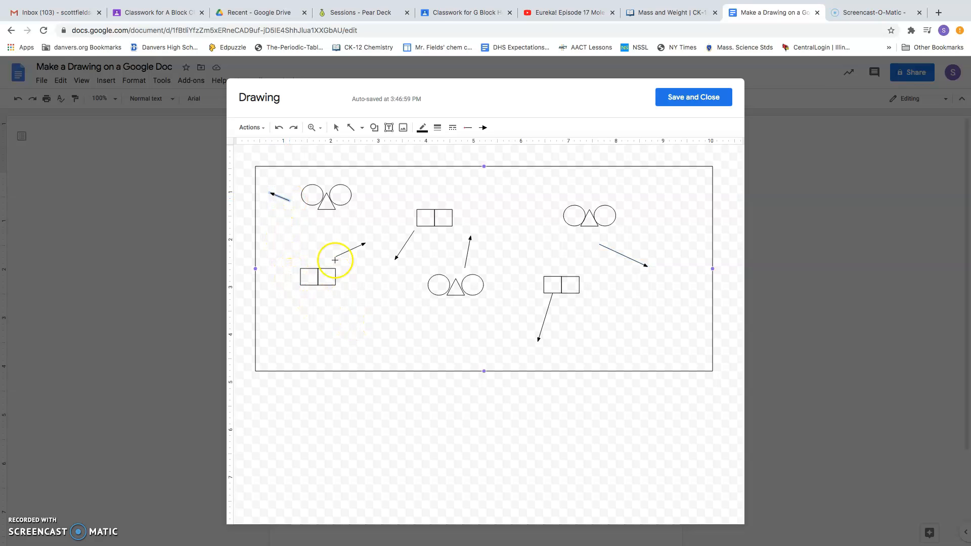
pyautogui.click(389, 128)
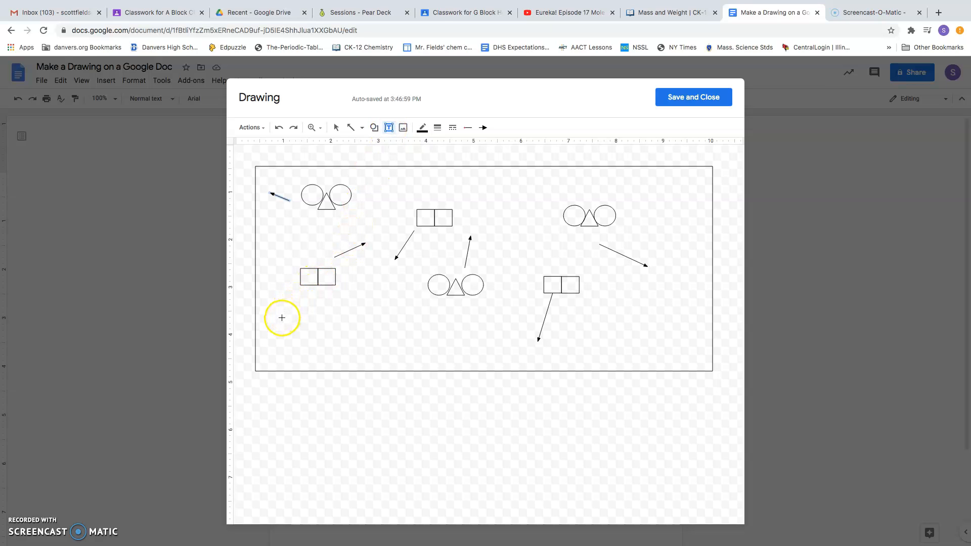
pyautogui.click(316, 198)
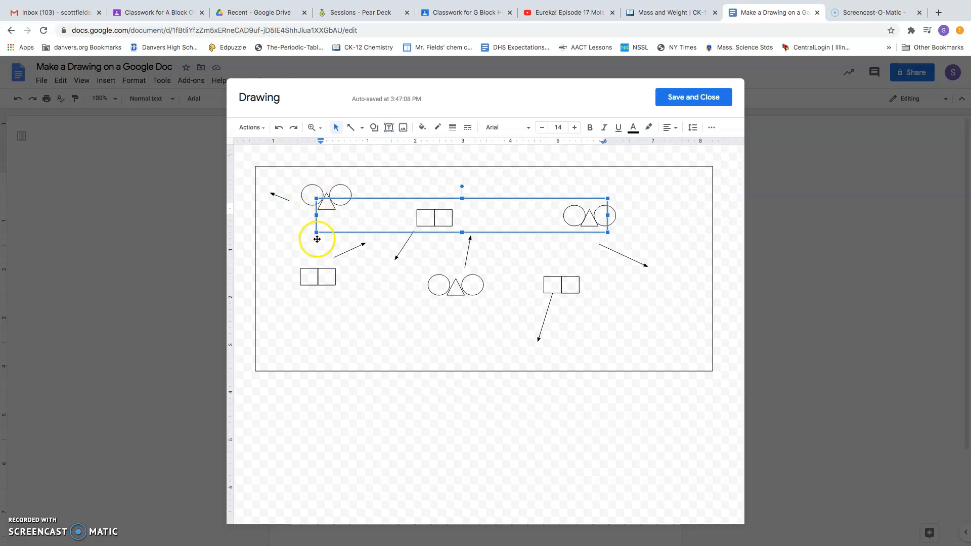
pyautogui.click(302, 243)
# - Place a copy of the circle below the container's lower-left corner and label it "oxygen" in a text box beside it
pyautogui.click(309, 207)
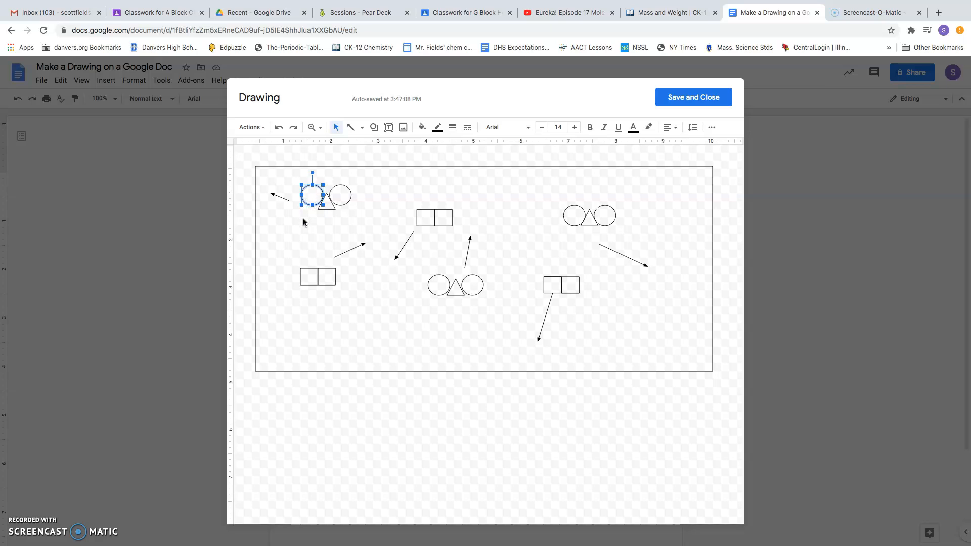
pyautogui.press('super+v')
pyautogui.moveTo(313, 212)
pyautogui.mouseDown()
pyautogui.moveTo(280, 323)
pyautogui.moveTo(281, 392)
pyautogui.mouseUp()
pyautogui.click(389, 127)
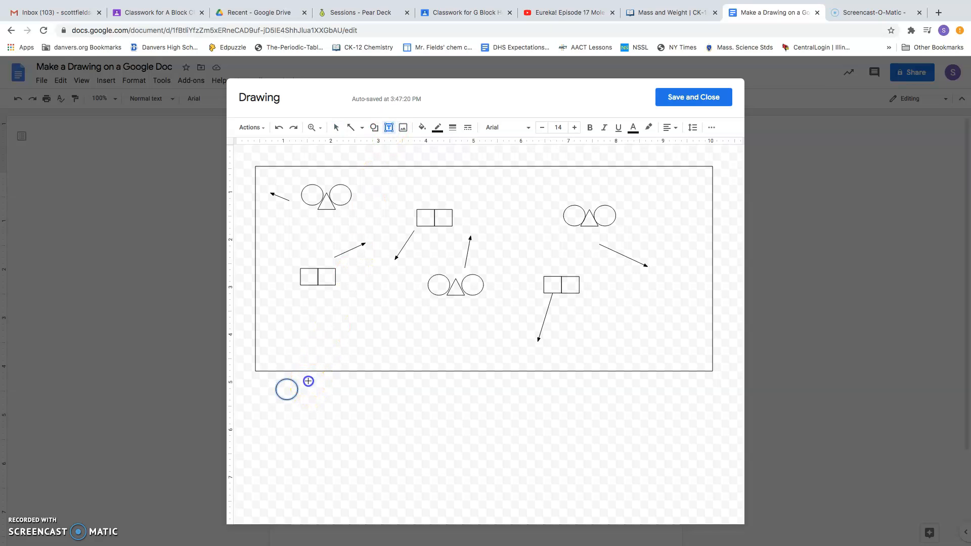
pyautogui.moveTo(308, 396); pyautogui.dragTo(389, 401)
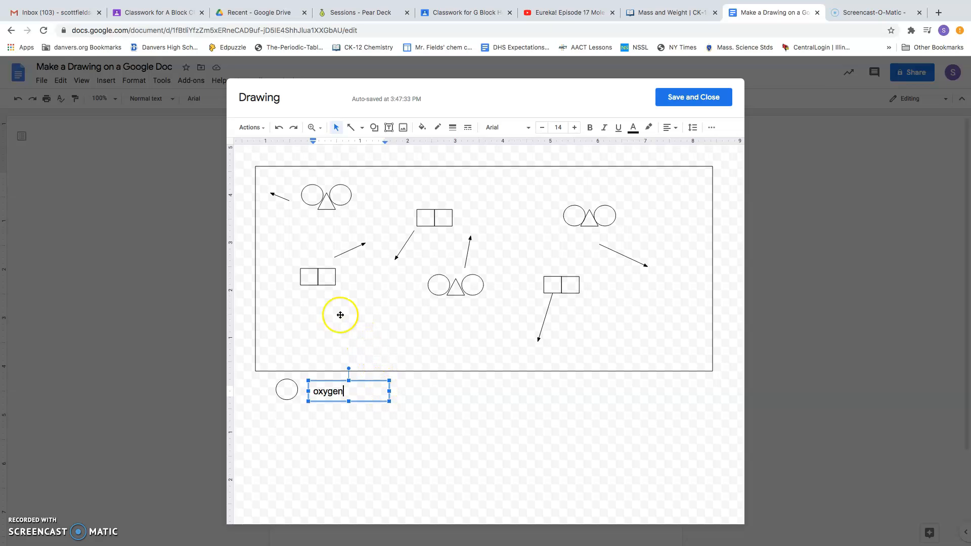
# - Place a duplicate of a square below the container, beyond the oxygen label, and label it "hydrogen" in a text box
pyautogui.click(329, 283)
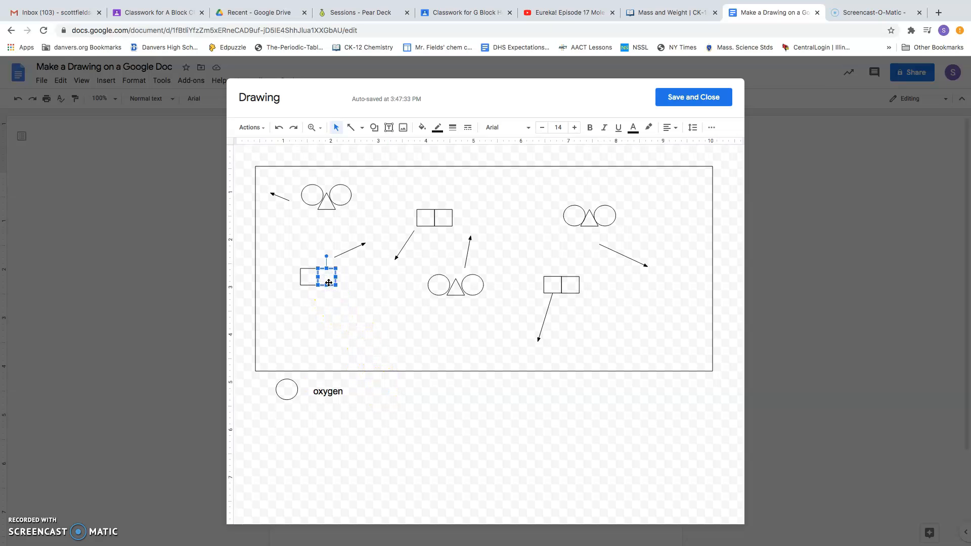
pyautogui.hotkey('ctrl', 'd')
pyautogui.moveTo(329, 282)
pyautogui.mouseDown()
pyautogui.moveTo(392, 378)
pyautogui.moveTo(423, 391)
pyautogui.mouseUp()
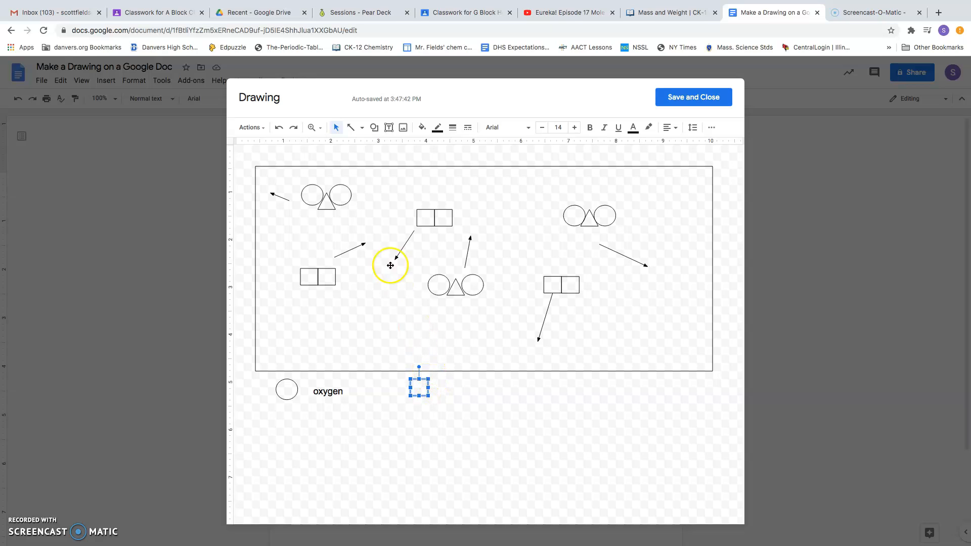
pyautogui.click(389, 128)
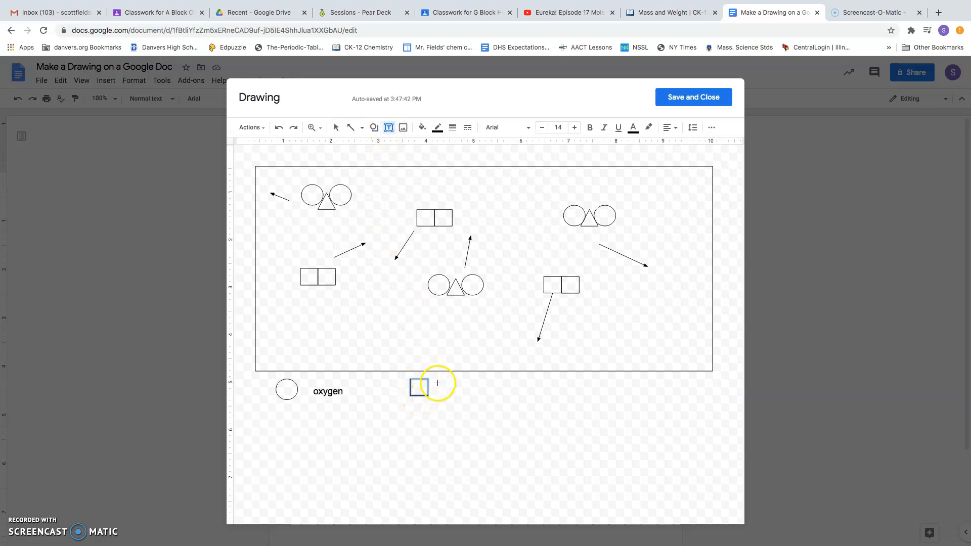
pyautogui.moveTo(437, 382); pyautogui.dragTo(490, 398)
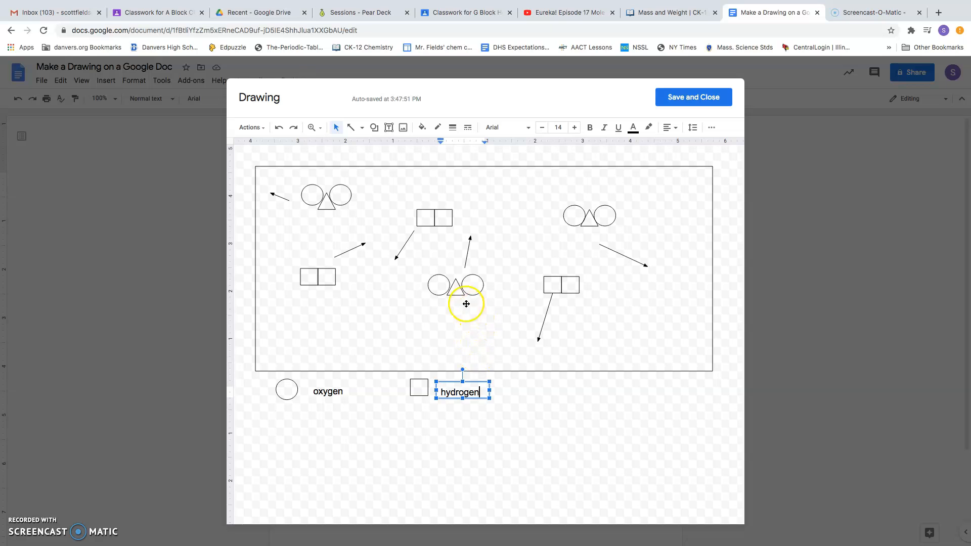
# - Place a duplicate triangle beyond the hydrogen label and add a "carbon" text box beside it, aligned with the other key labels
pyautogui.click(456, 286)
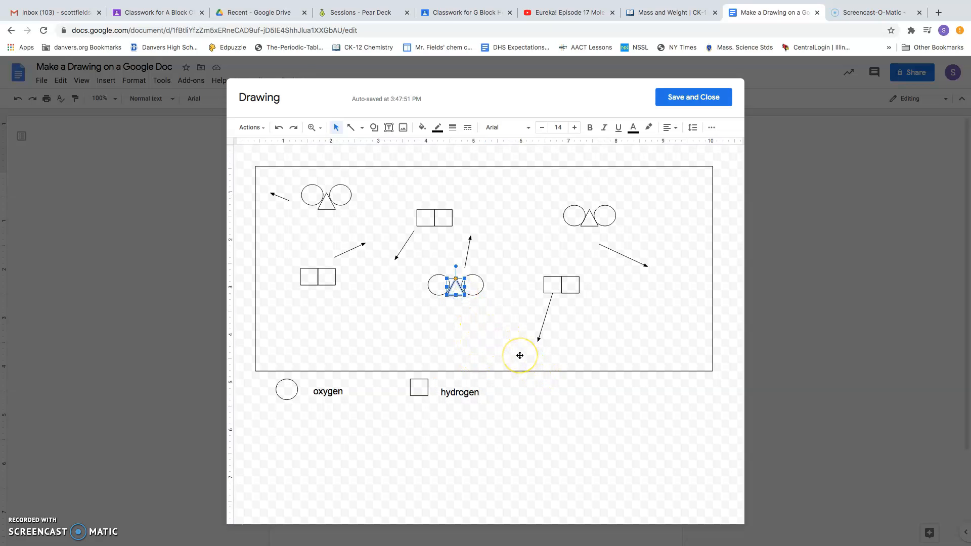
pyautogui.hotkey('ctrl', 'd')
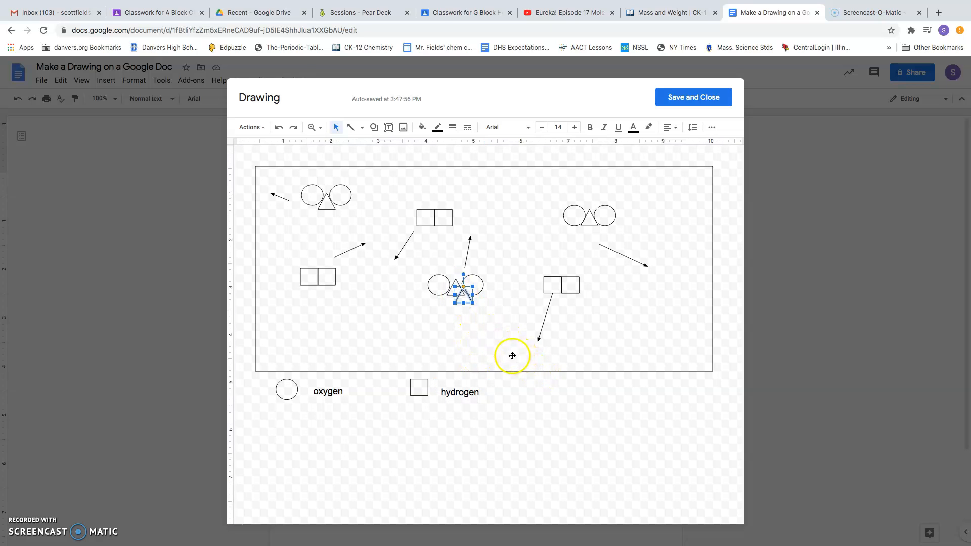
pyautogui.moveTo(461, 297); pyautogui.dragTo(550, 394)
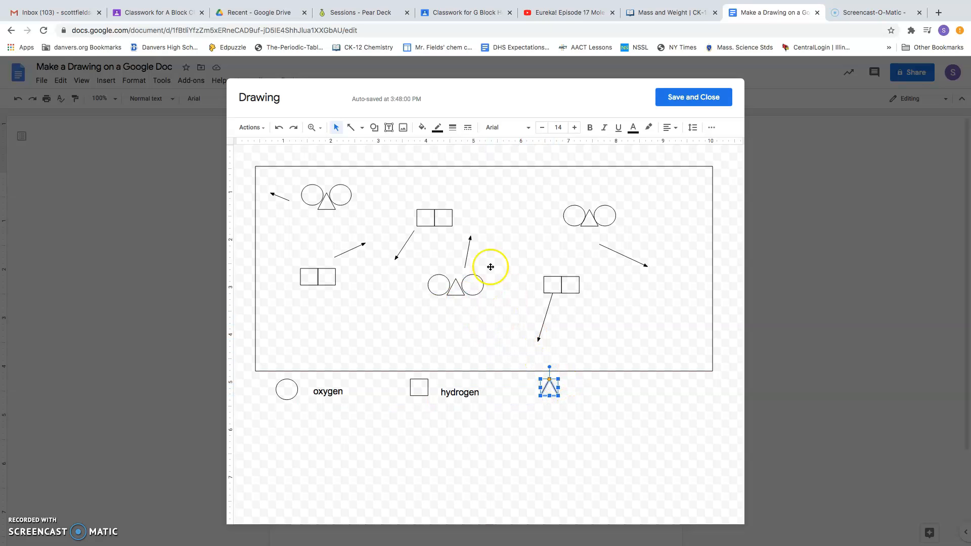
pyautogui.click(390, 129)
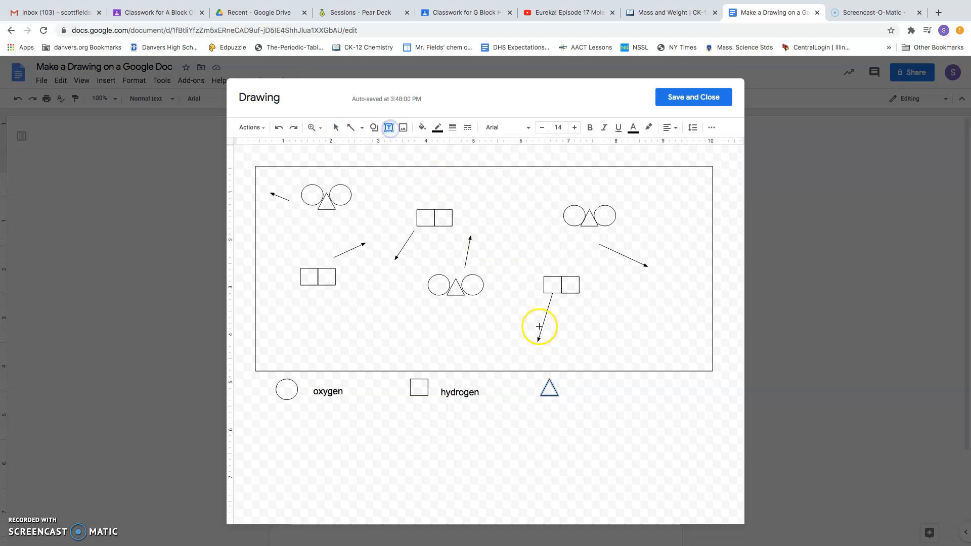
pyautogui.moveTo(566, 390); pyautogui.dragTo(626, 393)
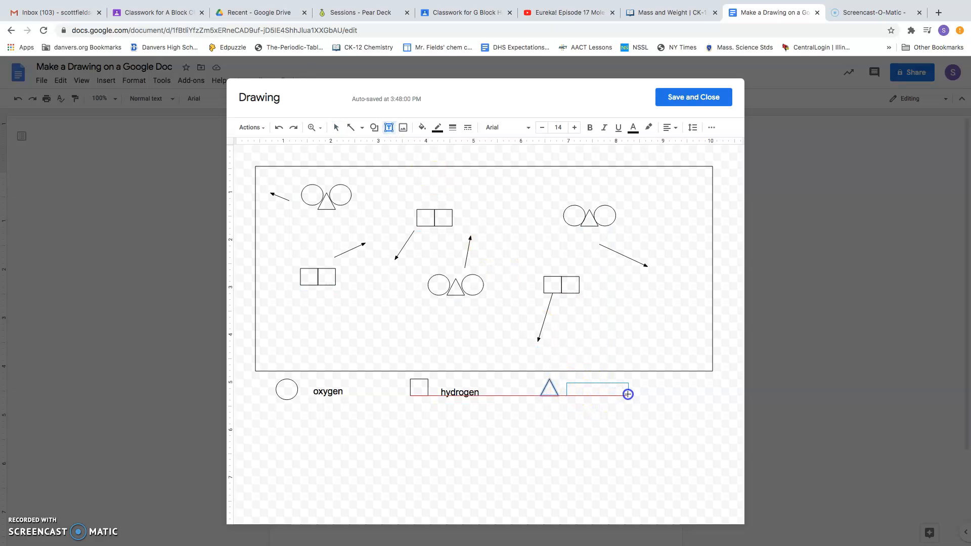
pyautogui.moveTo(633, 395); pyautogui.dragTo(633, 395)
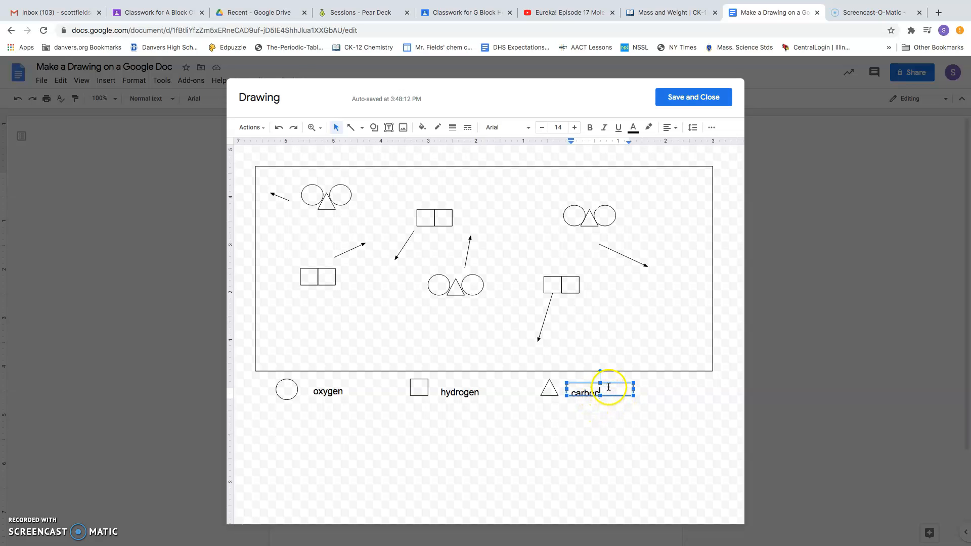
pyautogui.moveTo(608, 385); pyautogui.dragTo(607, 383)
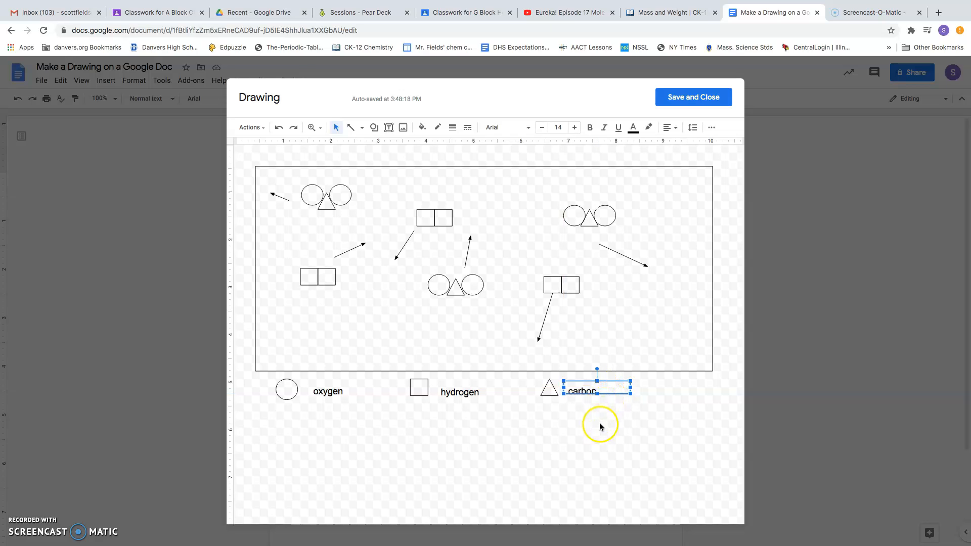
pyautogui.click(577, 444)
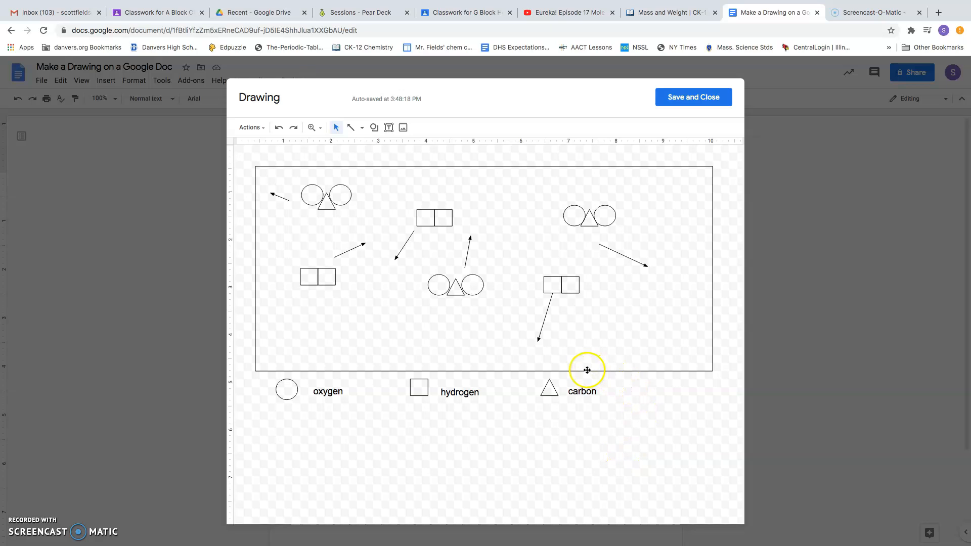
# - Save the finished drawing into the document and shrink it proportionally to about 6.2 inches wide
pyautogui.click(703, 99)
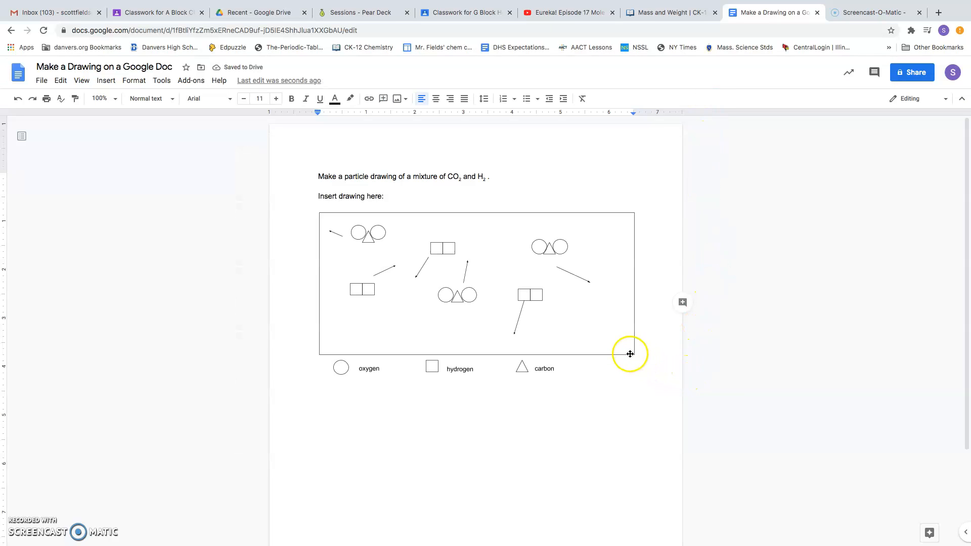
pyautogui.click(611, 337)
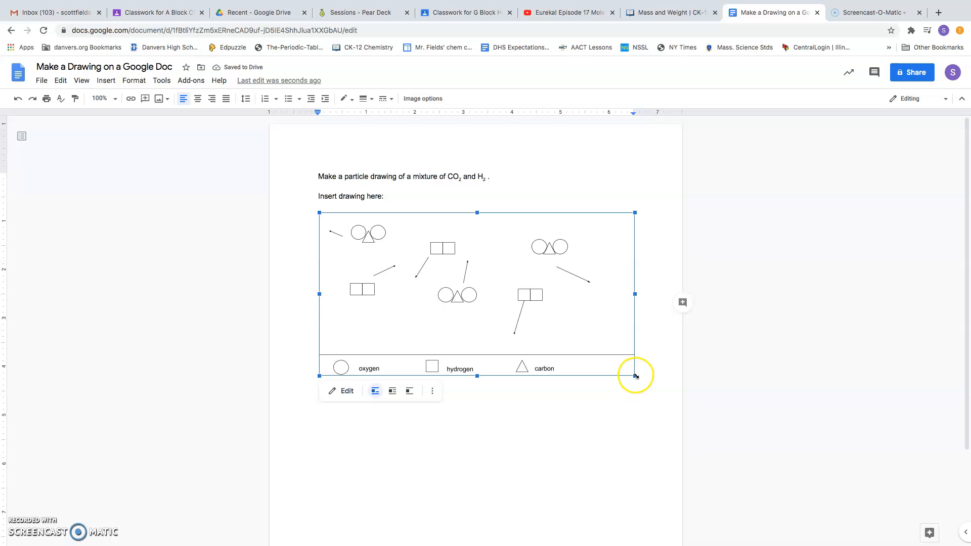
pyautogui.moveTo(636, 376)
pyautogui.mouseDown()
pyautogui.moveTo(510, 318)
pyautogui.moveTo(619, 349)
pyautogui.mouseUp()
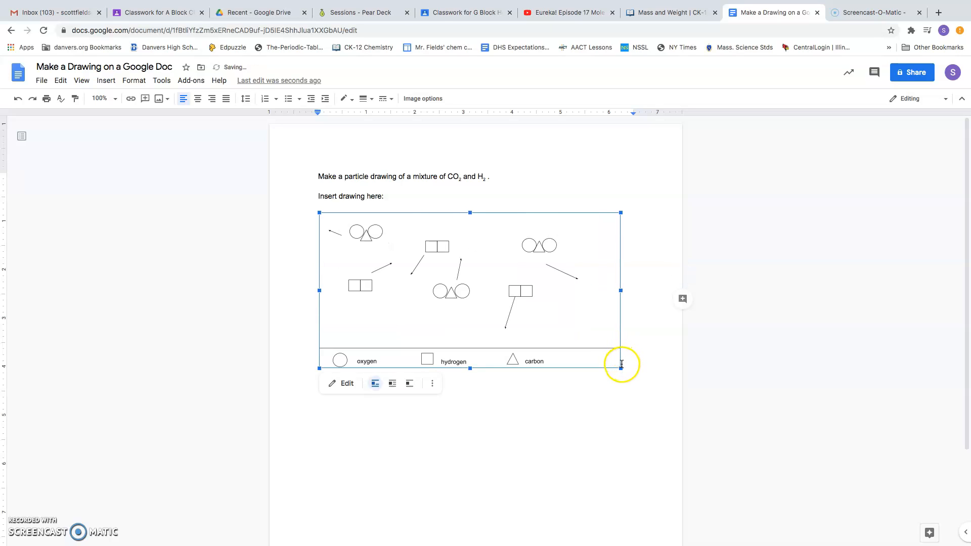
pyautogui.click(599, 401)
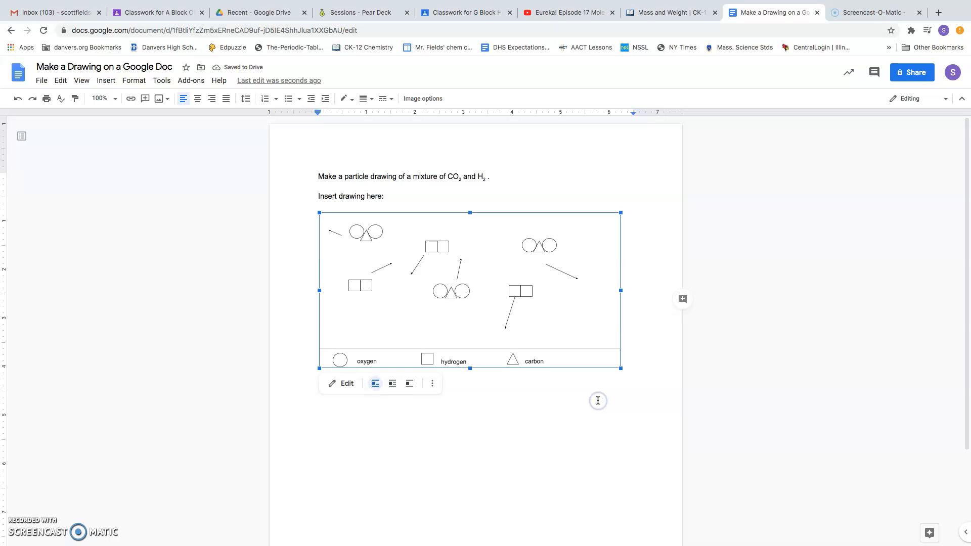
pyautogui.click(534, 448)
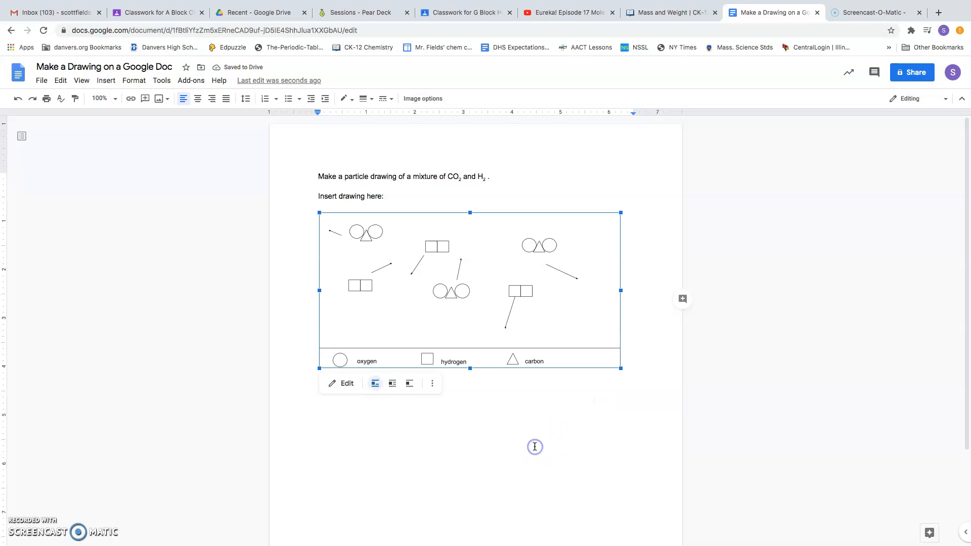
pyautogui.click(580, 161)
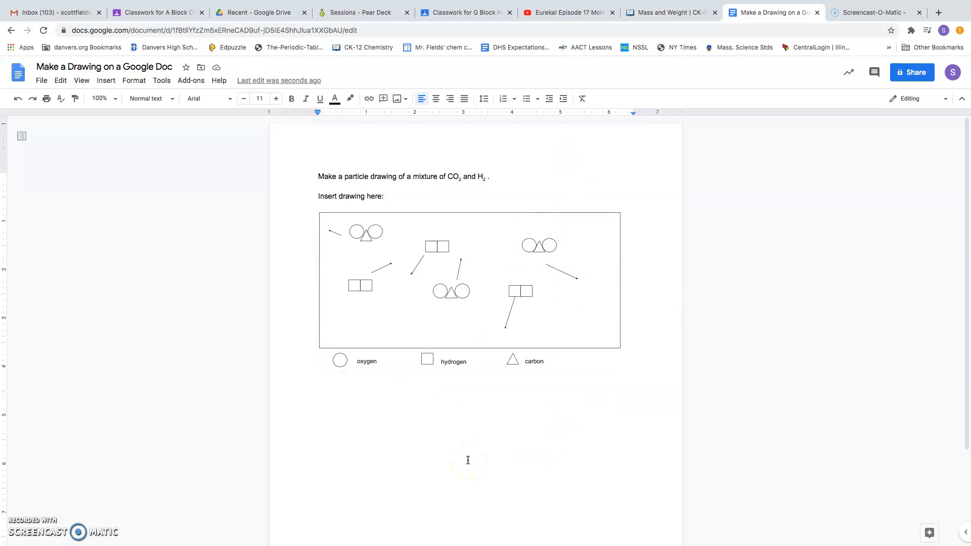